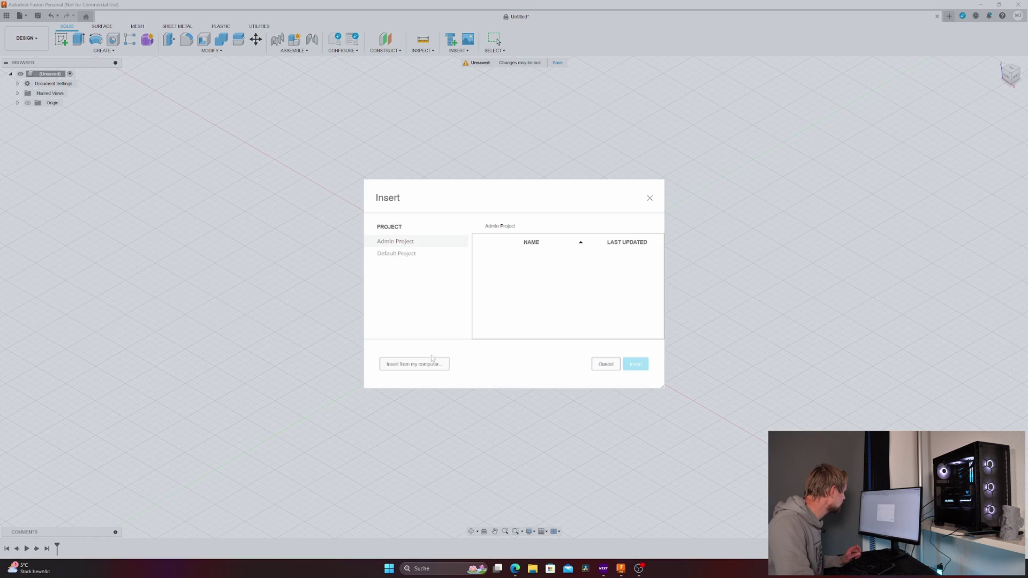
Step: Insert the key-and-ruler photo from this computer as a canvas on the ground plane
left_click(425, 367)
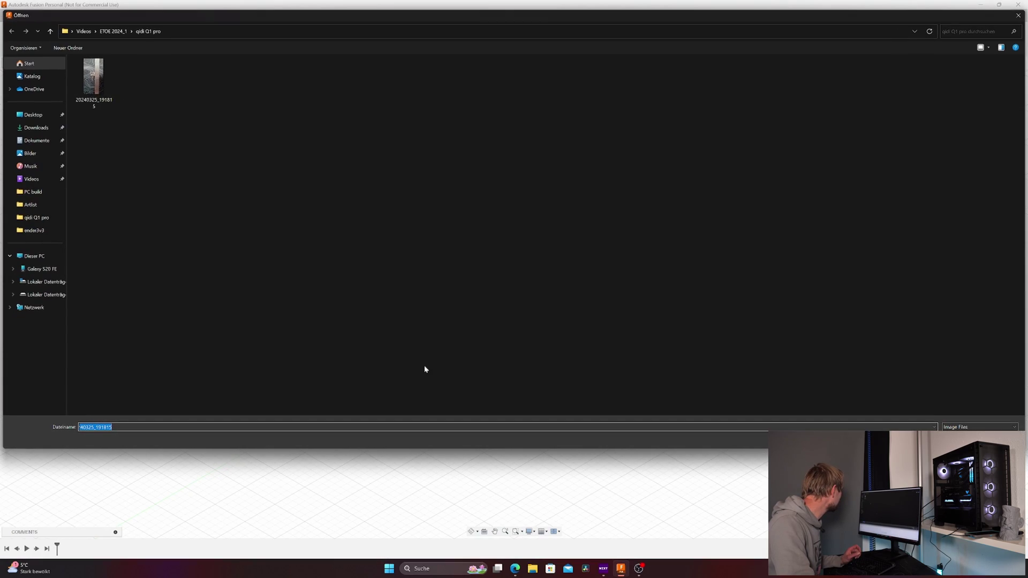
double_click(100, 83)
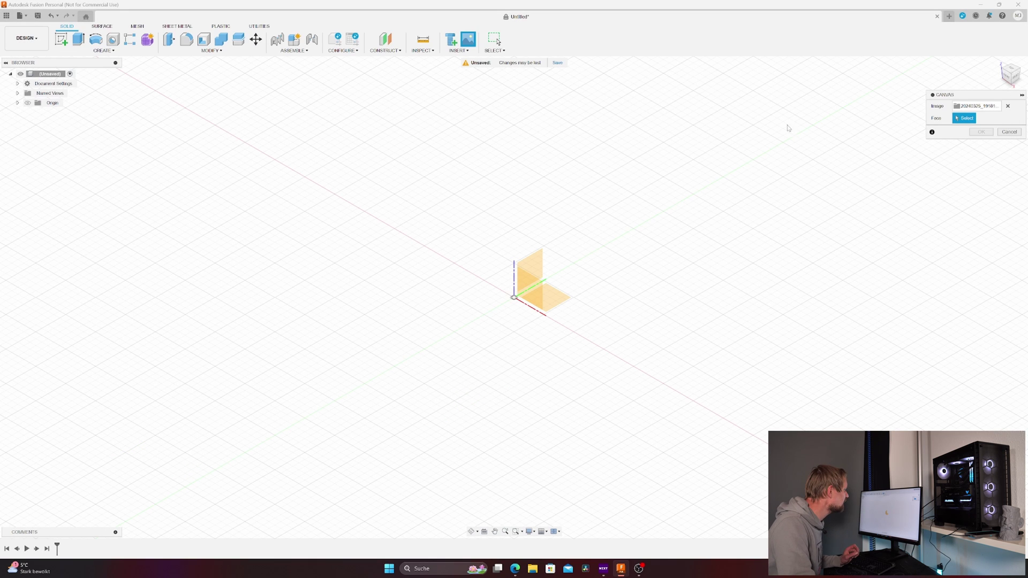
left_click(556, 295)
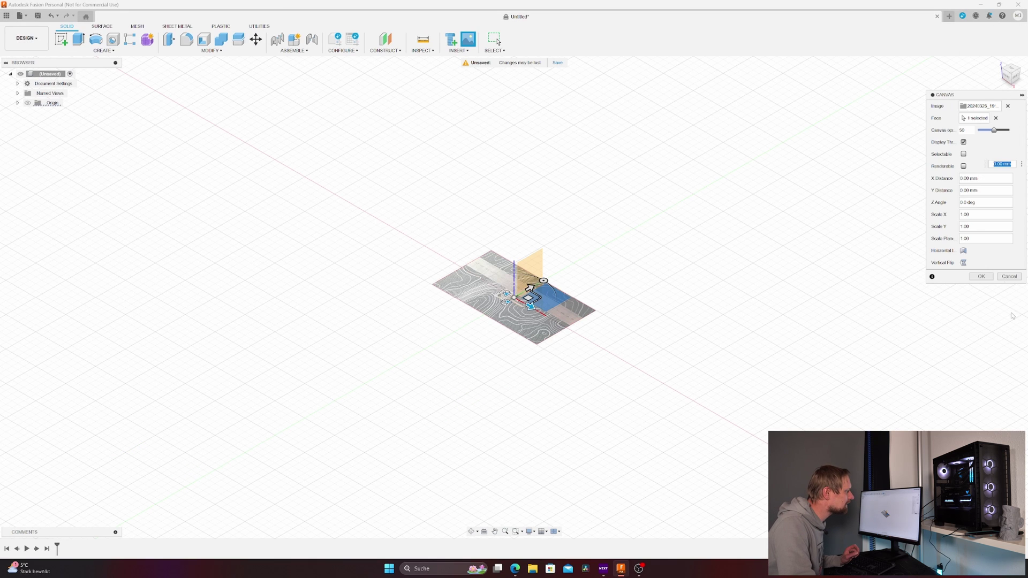
left_click(982, 276)
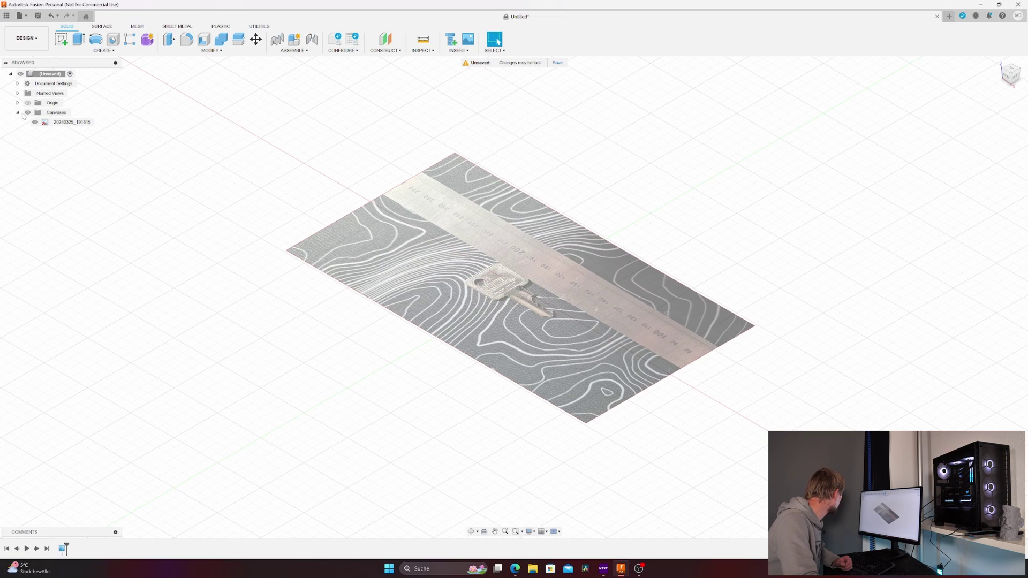
Step: Start calibrating the key canvas and mark the first ruler point of the 100 mm span
right_click(69, 123)
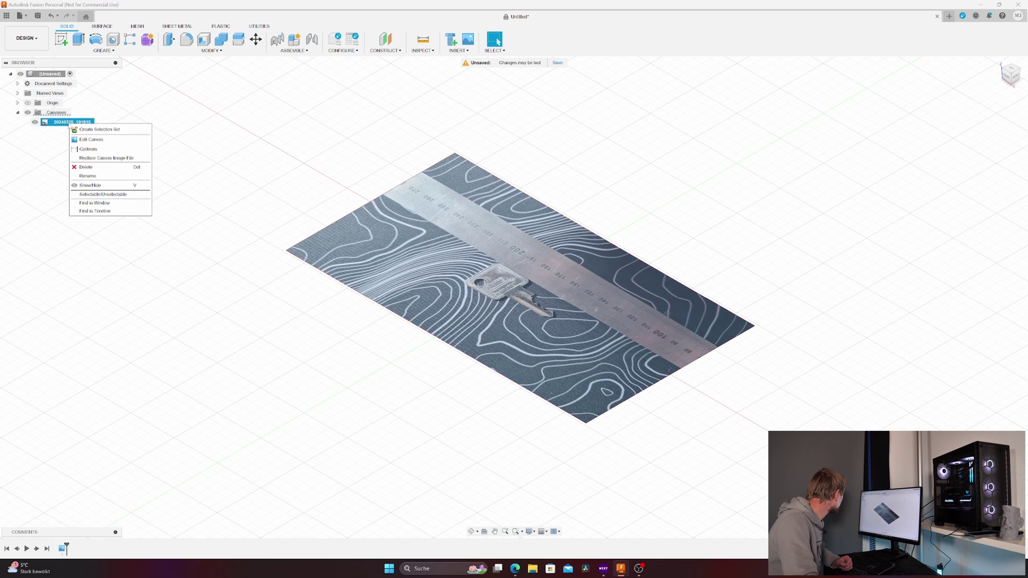
left_click(86, 150)
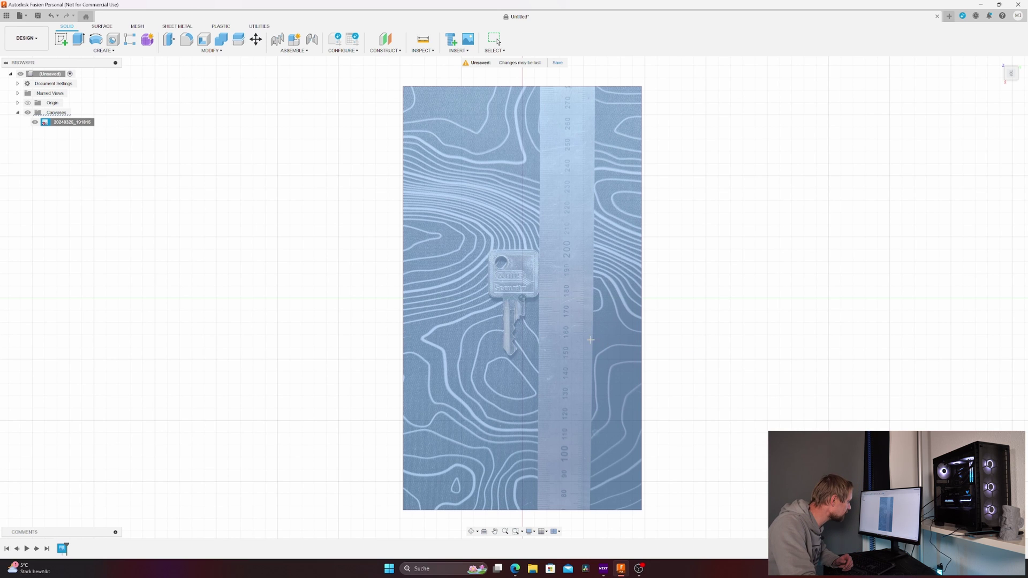
left_click(573, 454)
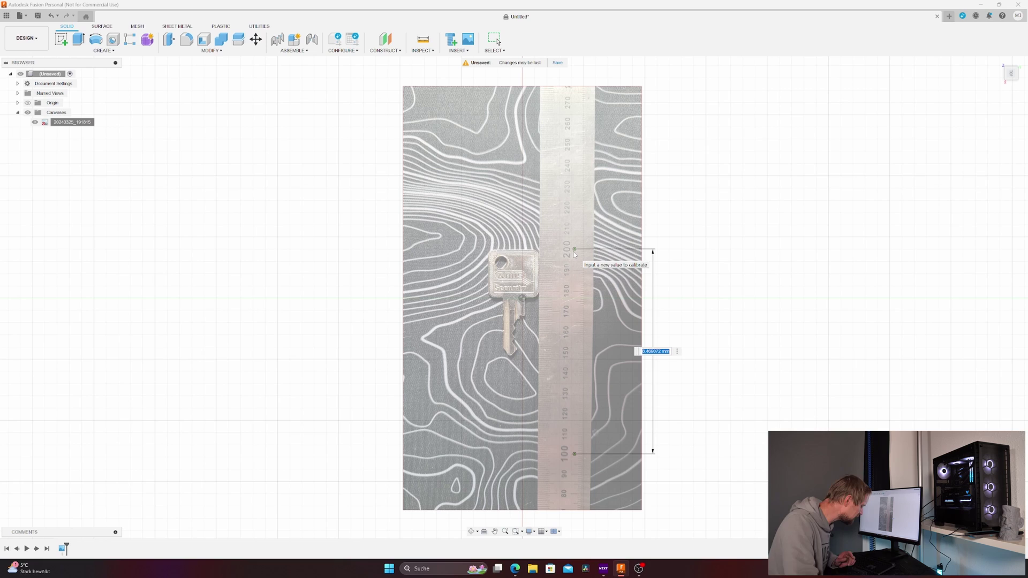
type("1")
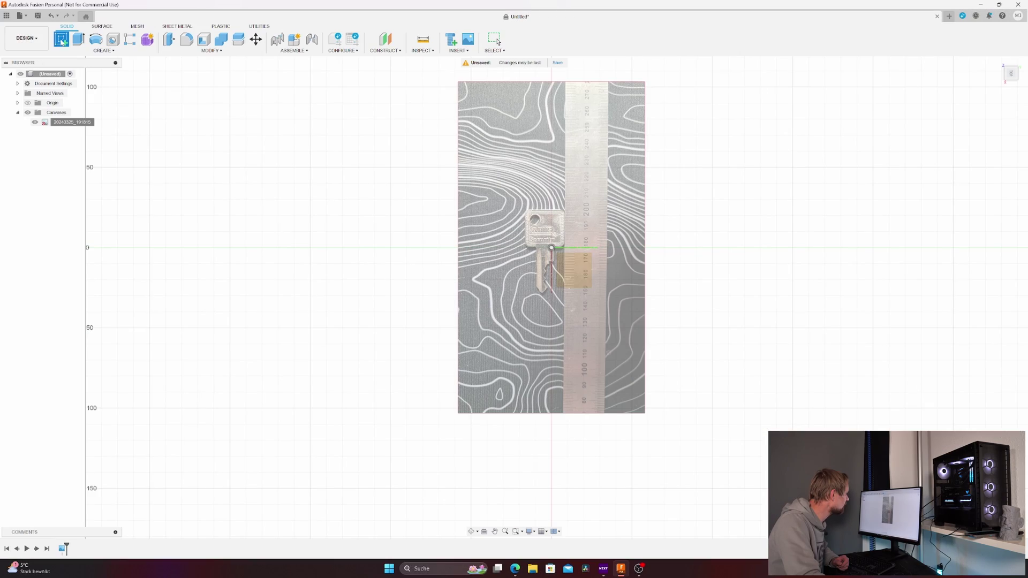
Step: Start a sketch on the key photo's ground plane
left_click(578, 266)
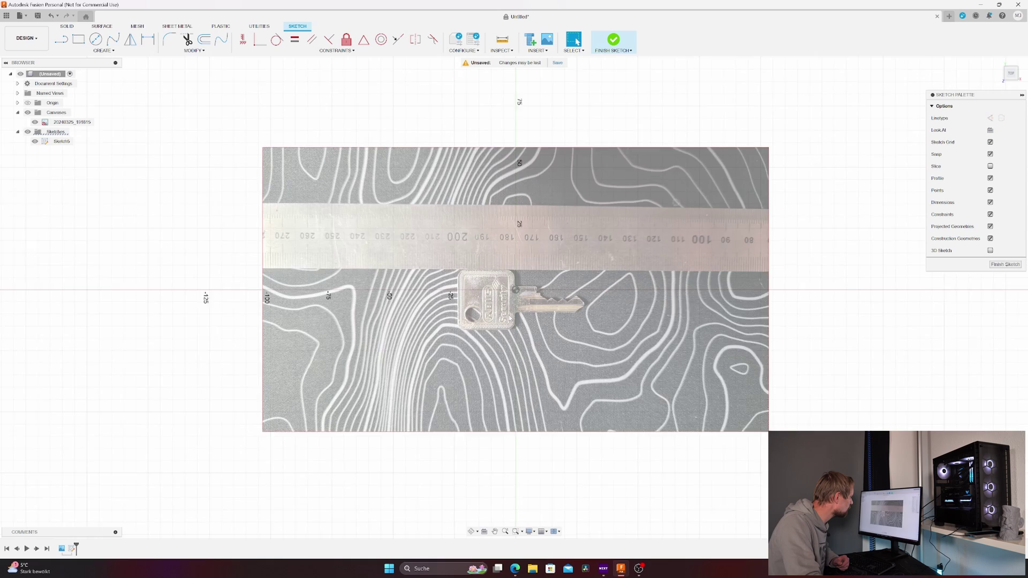
scroll(524, 313, "up", 3)
scroll(524, 313, "up", 3)
scroll(524, 314, "up", 2)
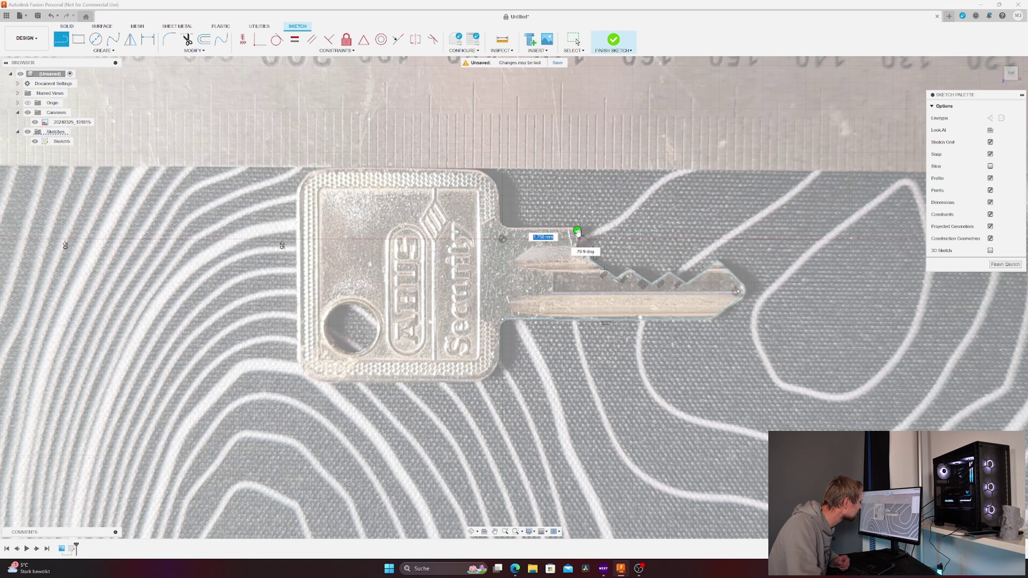
Step: End the traced blade line and draw a rectangle covering the key head
left_click(577, 233)
key("Escape")
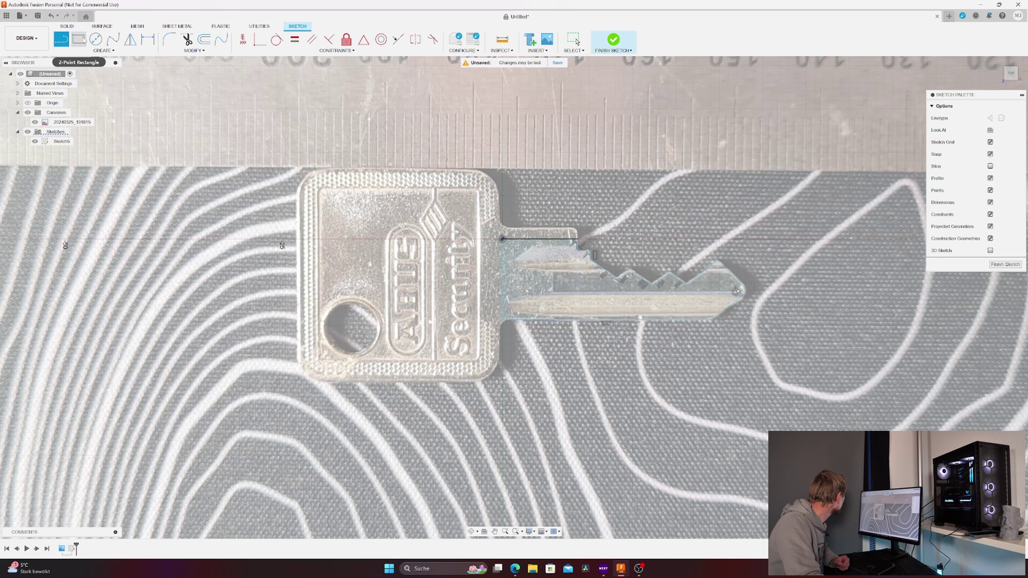
left_click(78, 40)
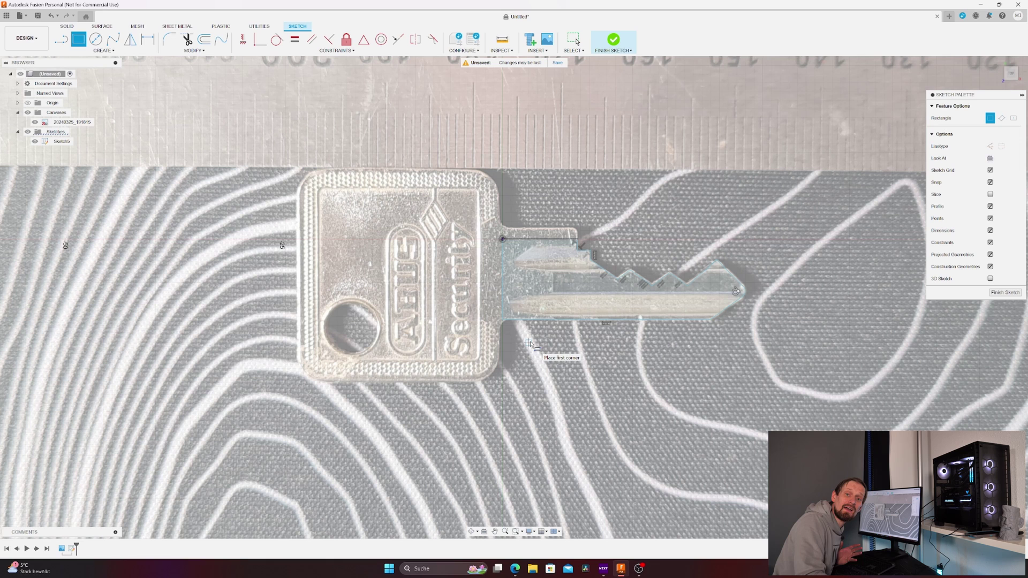
left_click(502, 319)
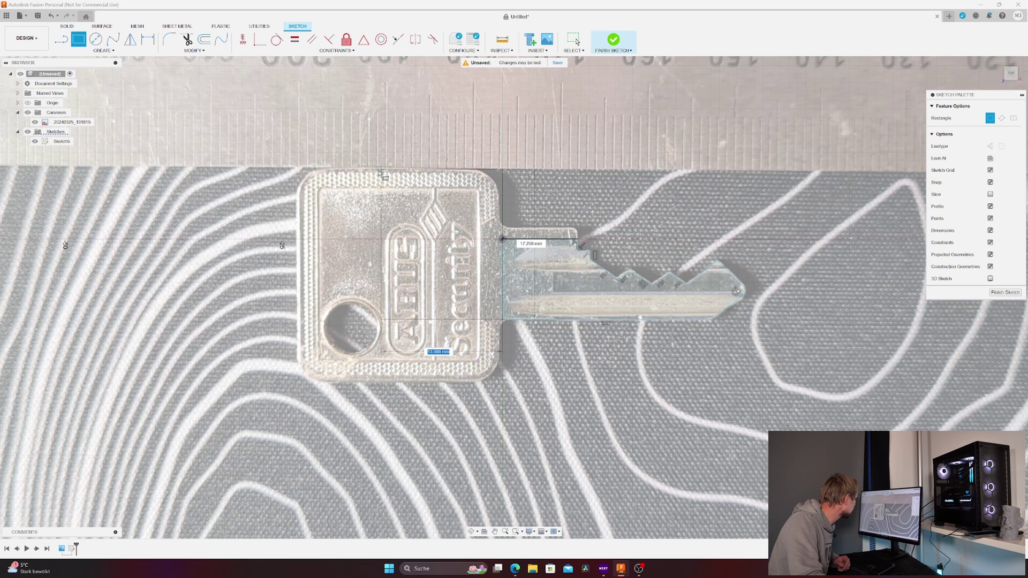
left_click(324, 172)
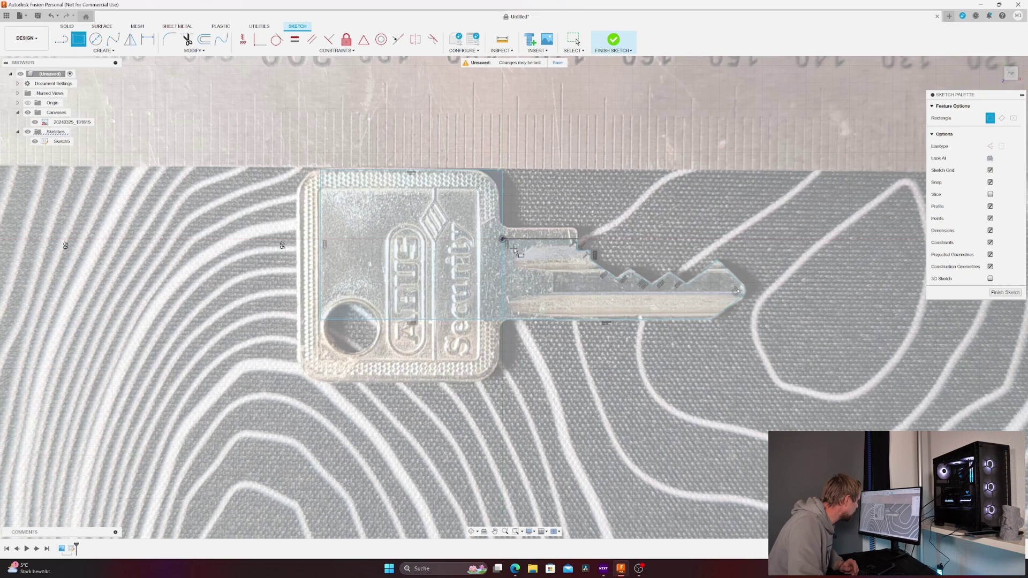
Step: Draw rectangles along the upper and lower blade, then finish the sketch
left_click(516, 250)
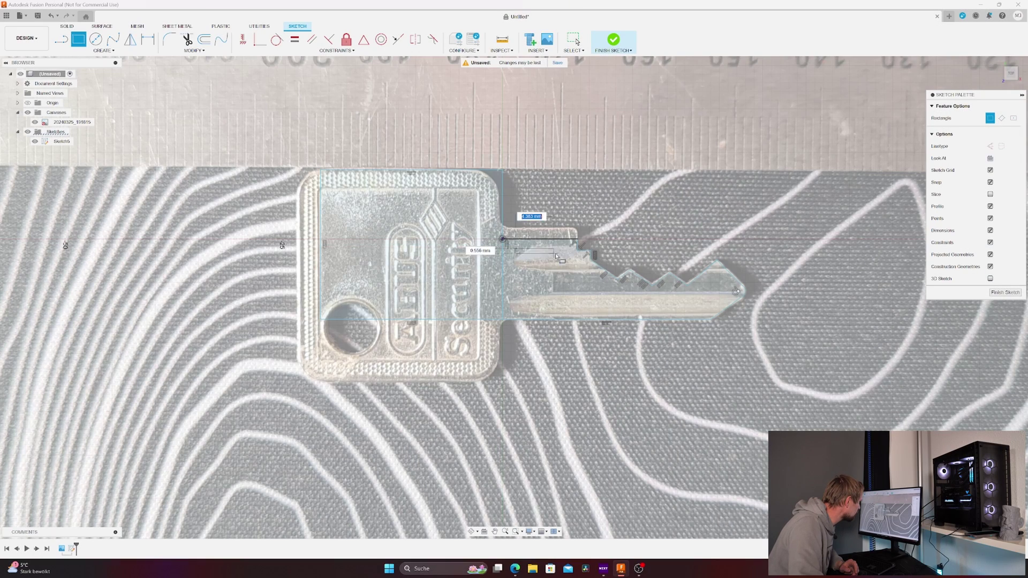
left_click(612, 270)
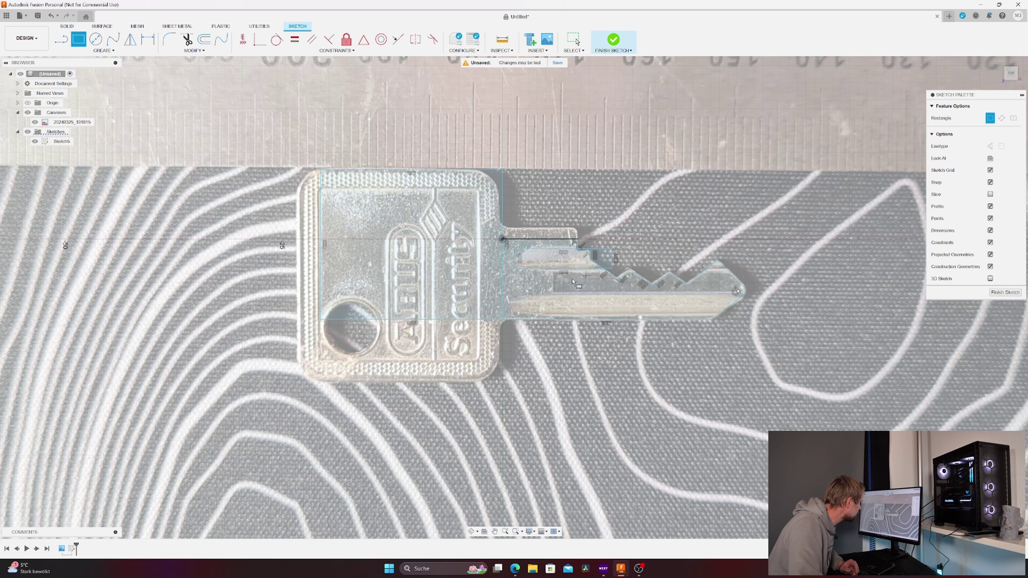
left_click(555, 274)
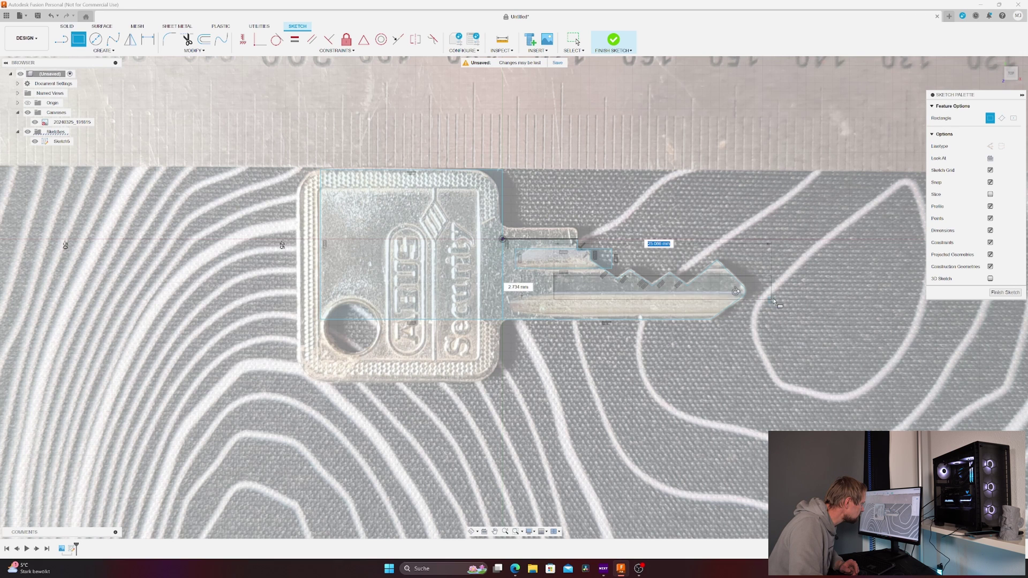
left_click(771, 296)
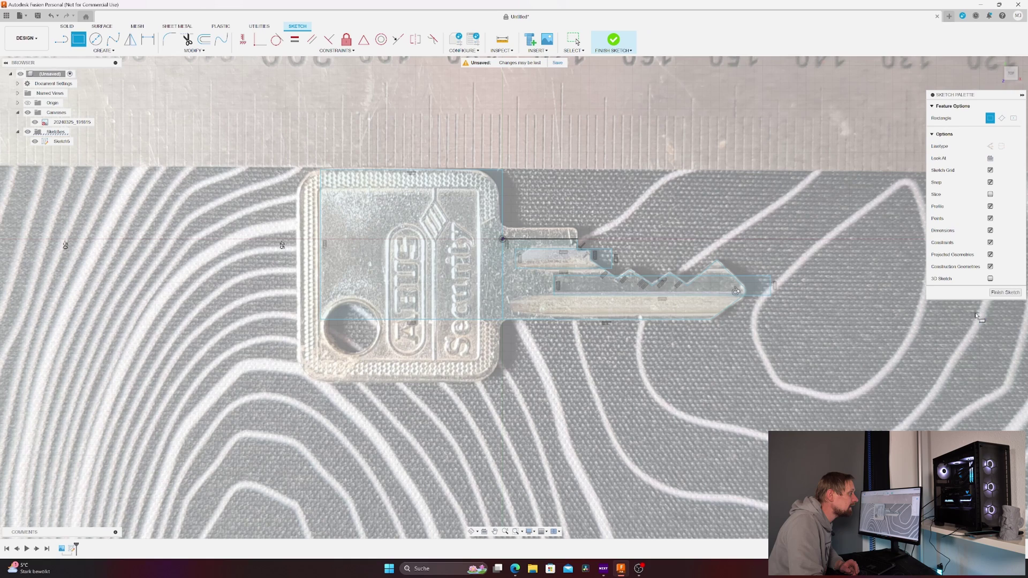
left_click(1005, 292)
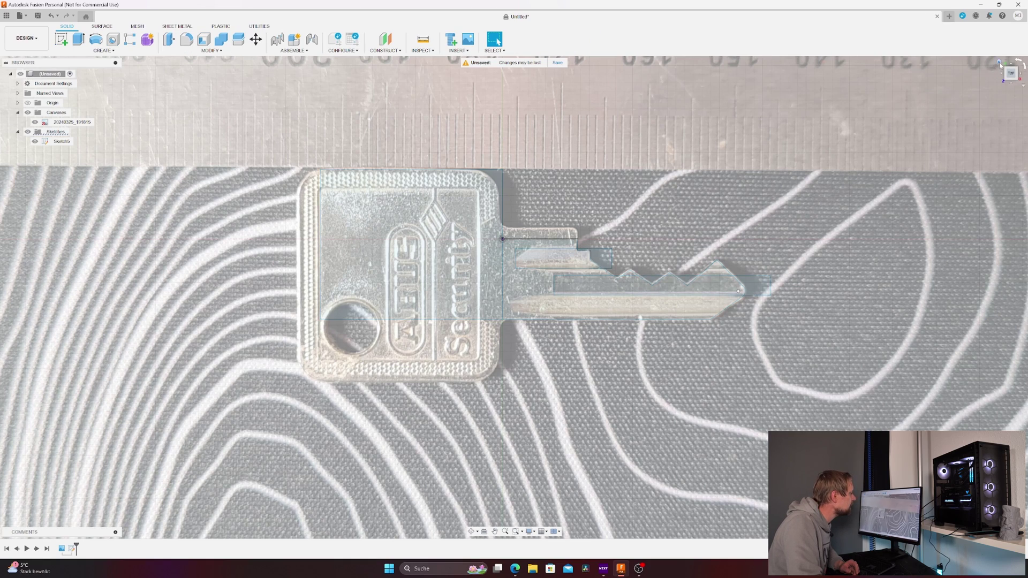
Step: Hide the photo canvas and select the key head and blade profiles
left_click(1001, 67)
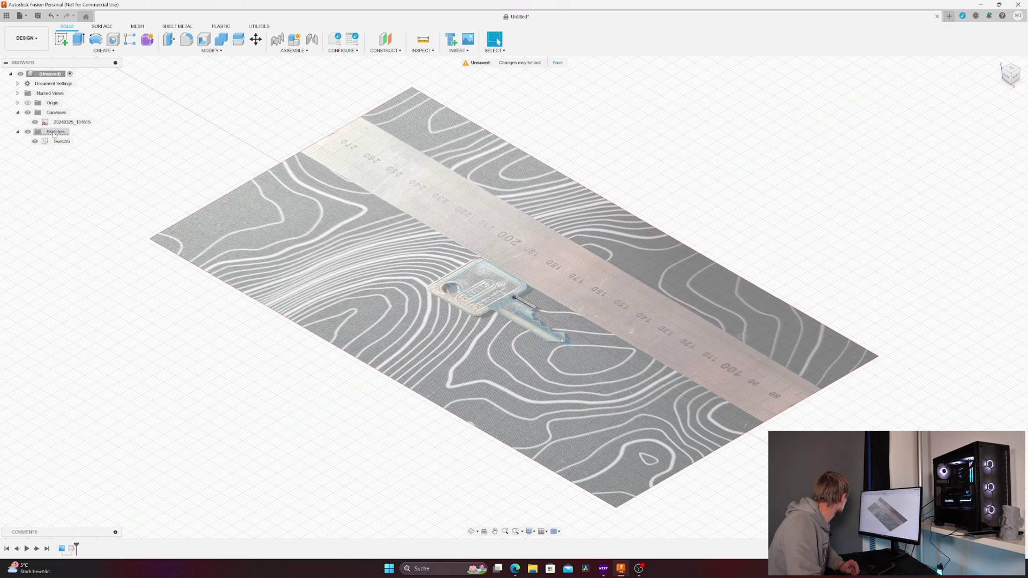
left_click(34, 121)
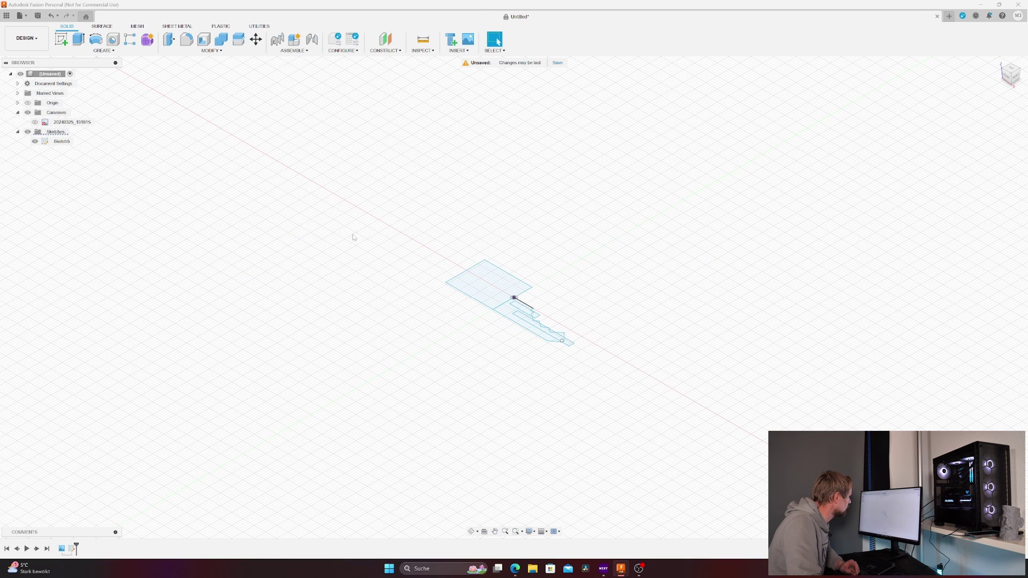
scroll(473, 303, "up", 2)
scroll(477, 307, "up", 2)
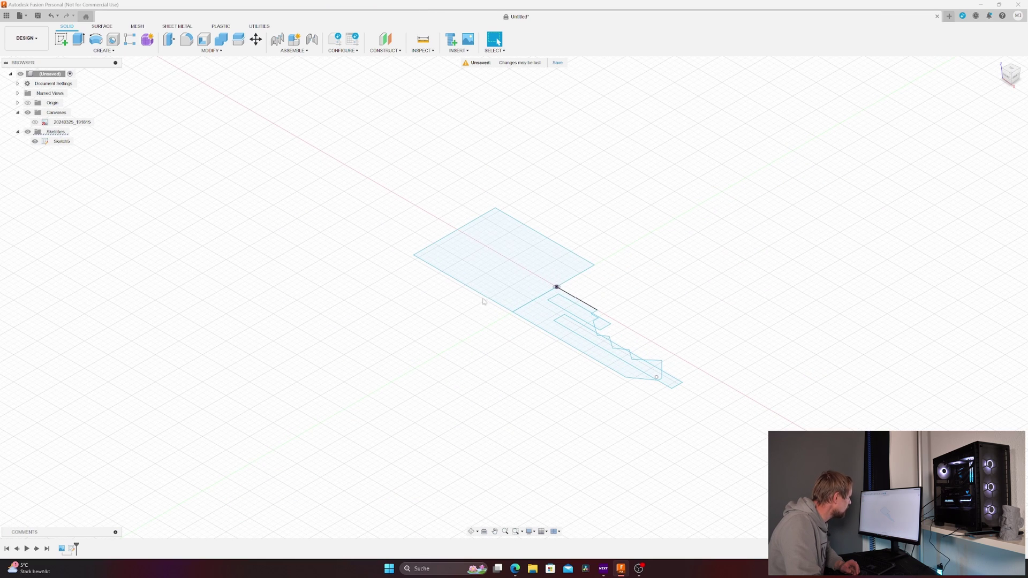
left_click(499, 278)
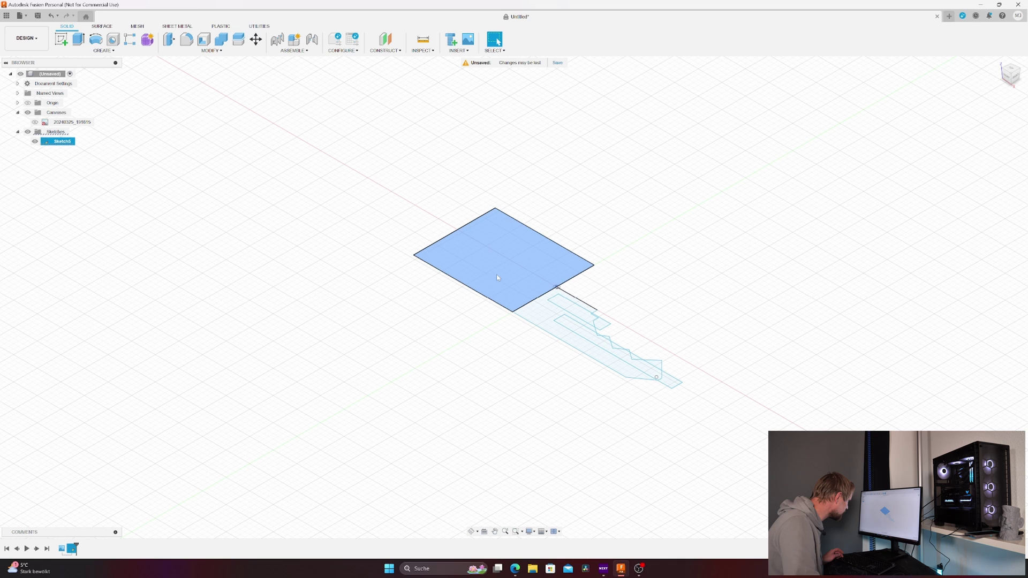
left_click(535, 320)
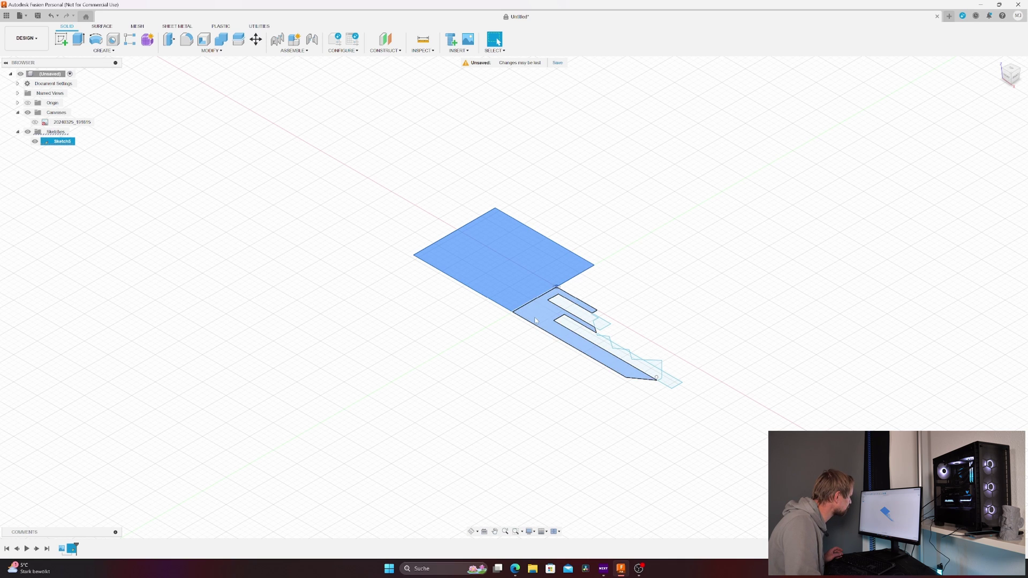
left_click(601, 325)
left_click(610, 342)
Step: Extrude the selected profiles 2.3 mm as a new body, then hide Body1
key("e")
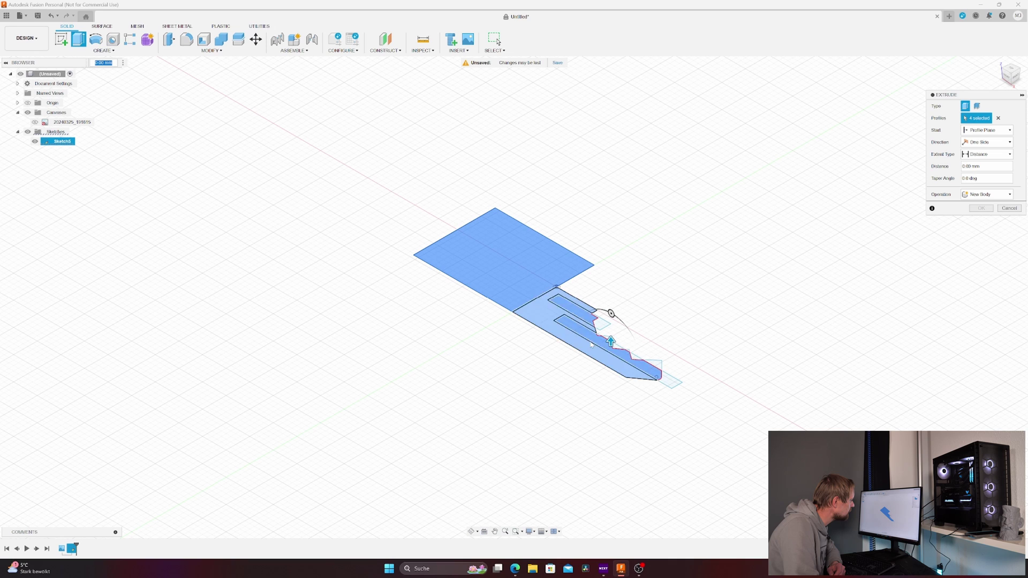
left_click_drag(611, 342, 610, 330)
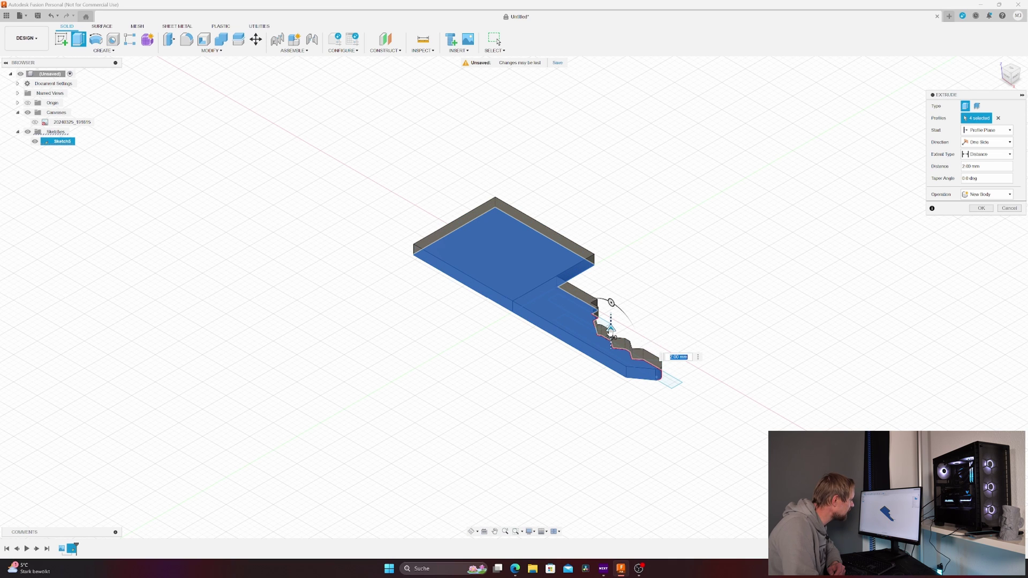
key("Tab")
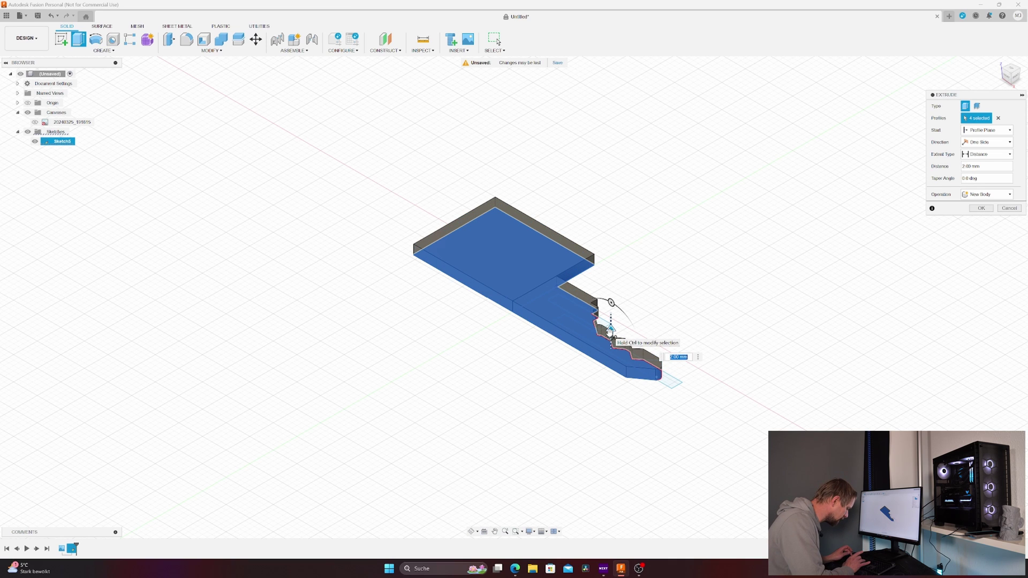
type(".3")
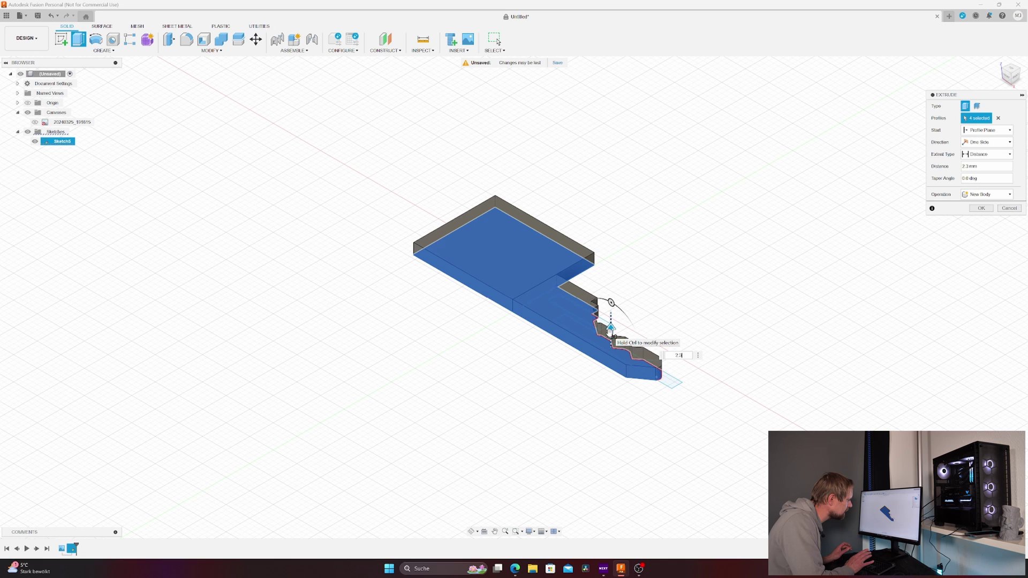
key("Return")
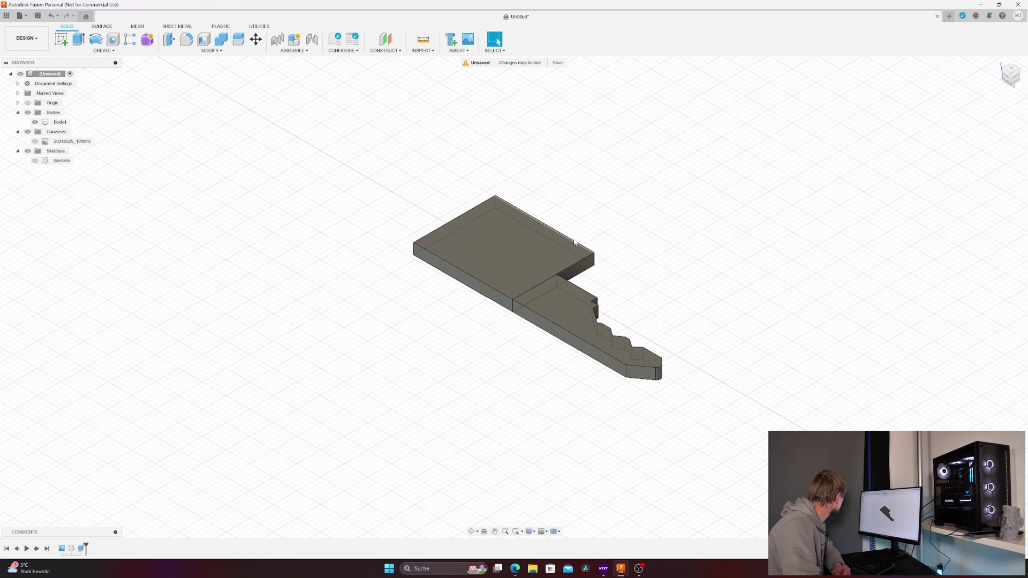
left_click(35, 122)
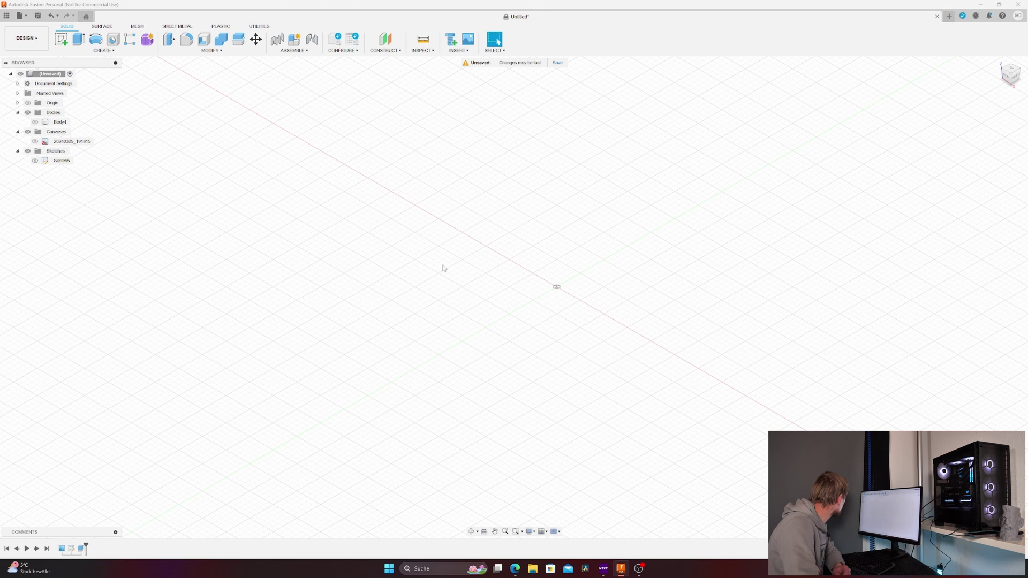
Step: Show Sketch5, select both groove profiles and show the key body again
left_click(35, 162)
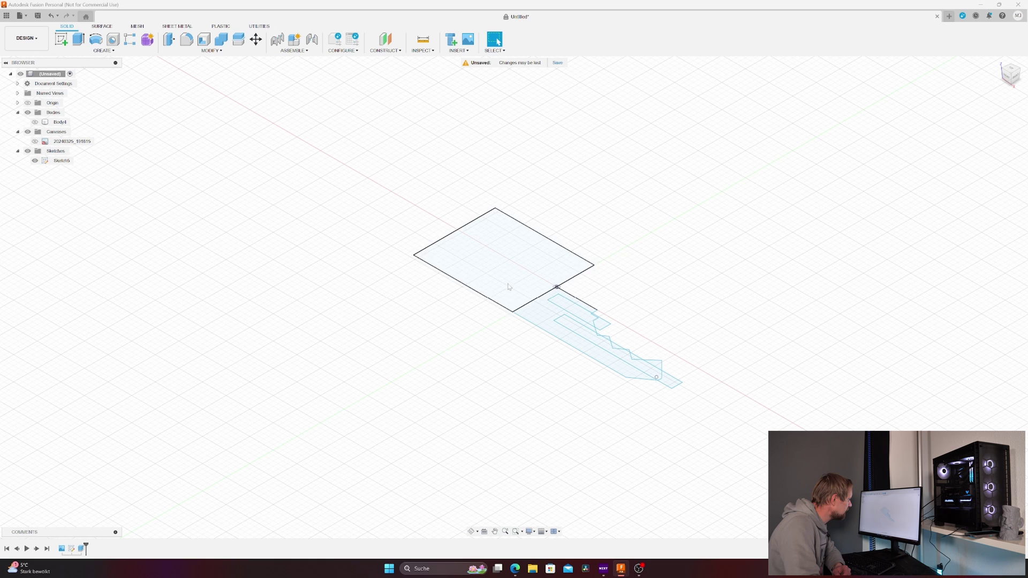
left_click(569, 309)
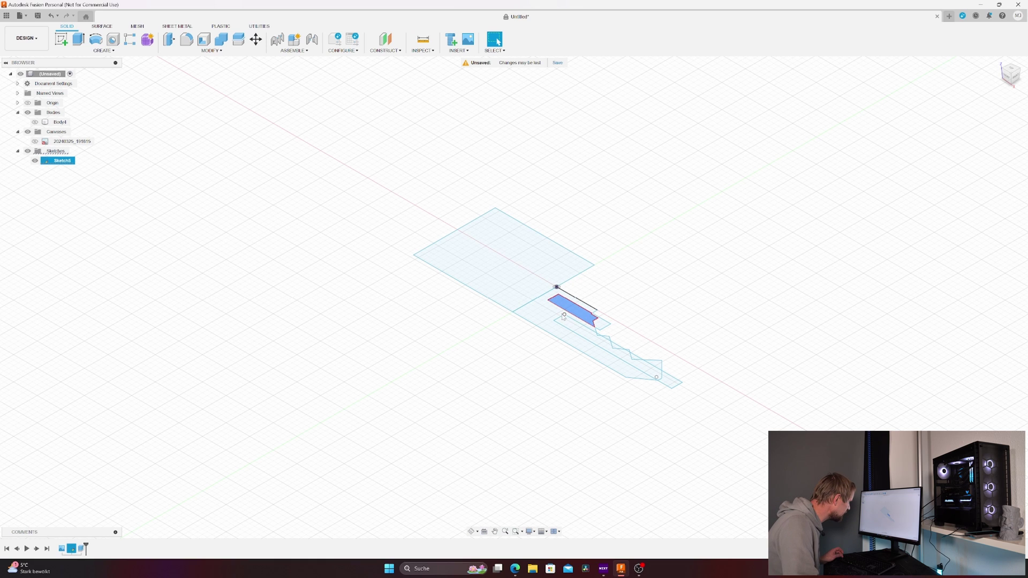
left_click(580, 332, "shift")
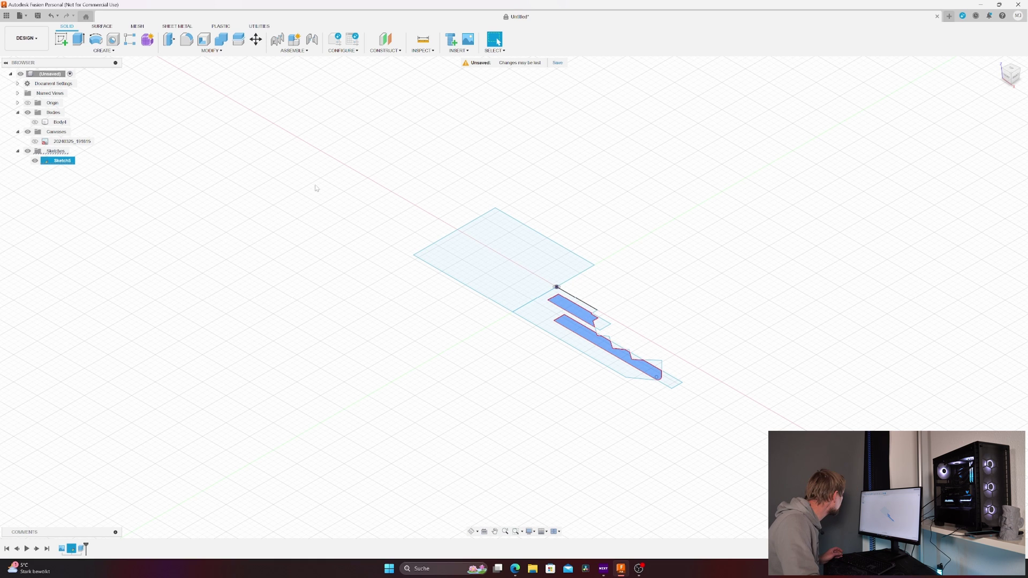
left_click(35, 121)
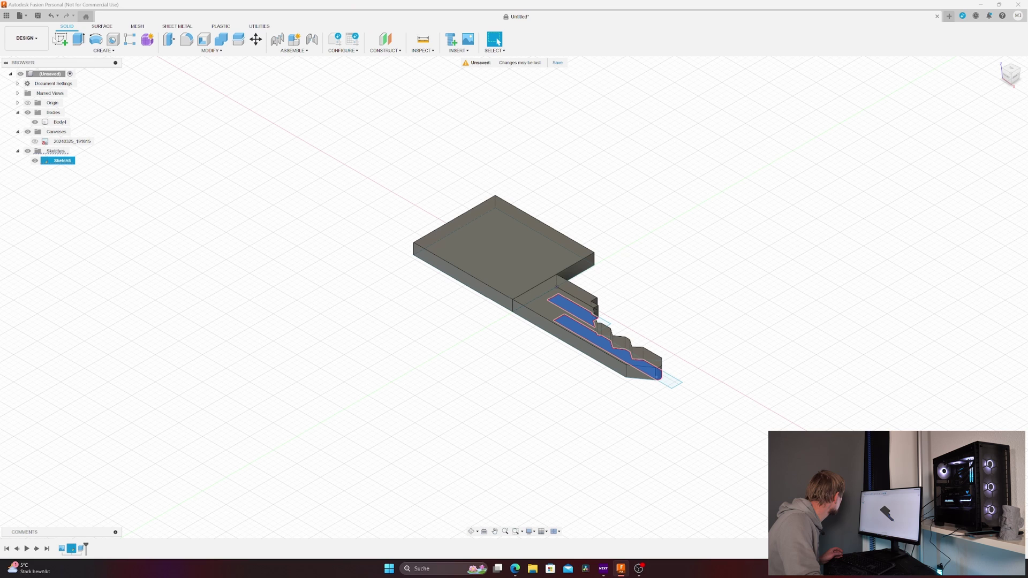
Step: Cut the grooves with a two-sided extrude: 3 mm one side, -1.5 mm the other
left_click(77, 39)
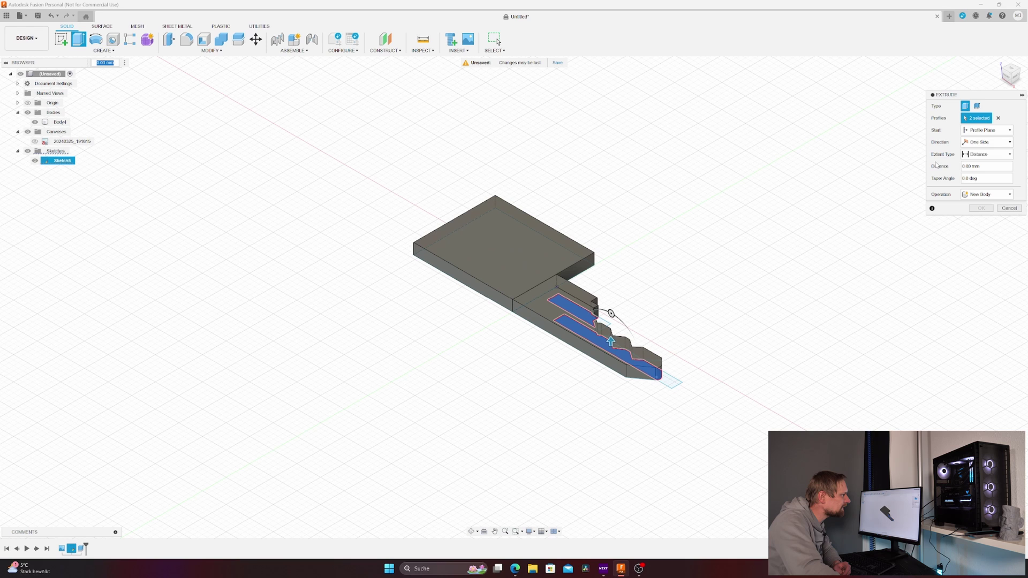
left_click(983, 142)
left_click(969, 151)
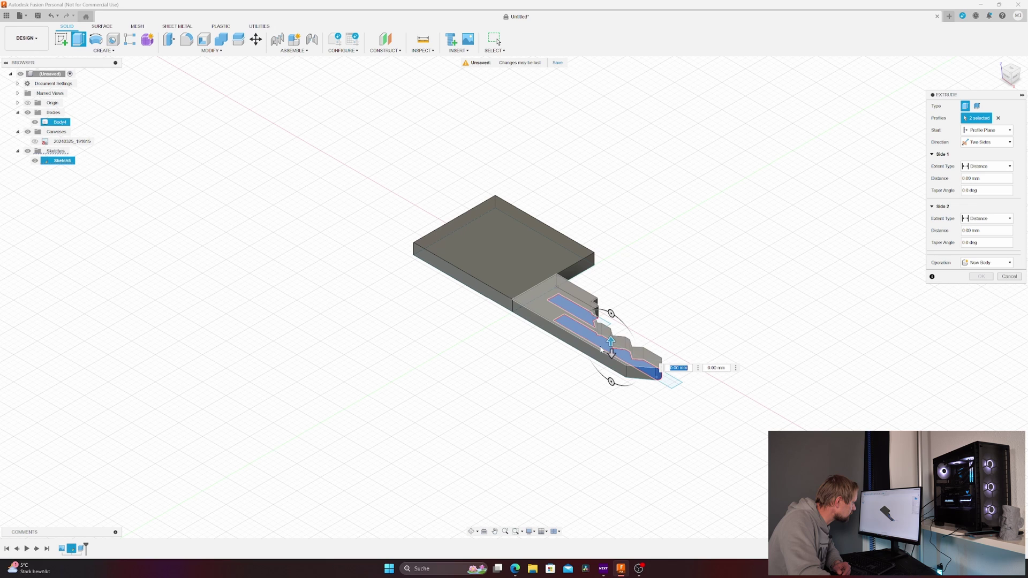
mouse_move(610, 343)
left_mouse_down()
mouse_move(610, 323)
mouse_move(615, 347)
left_mouse_up()
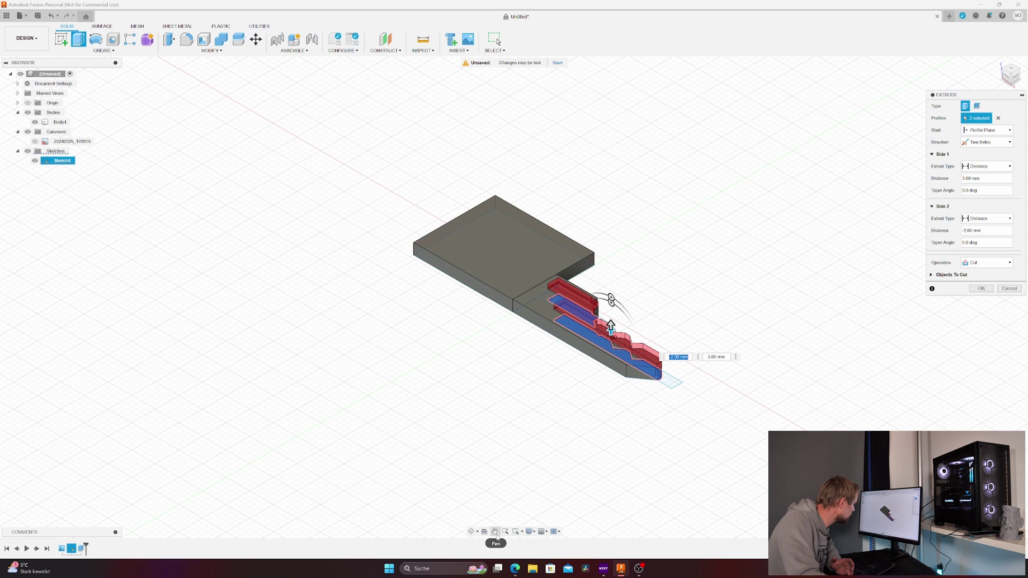
left_click(1010, 76)
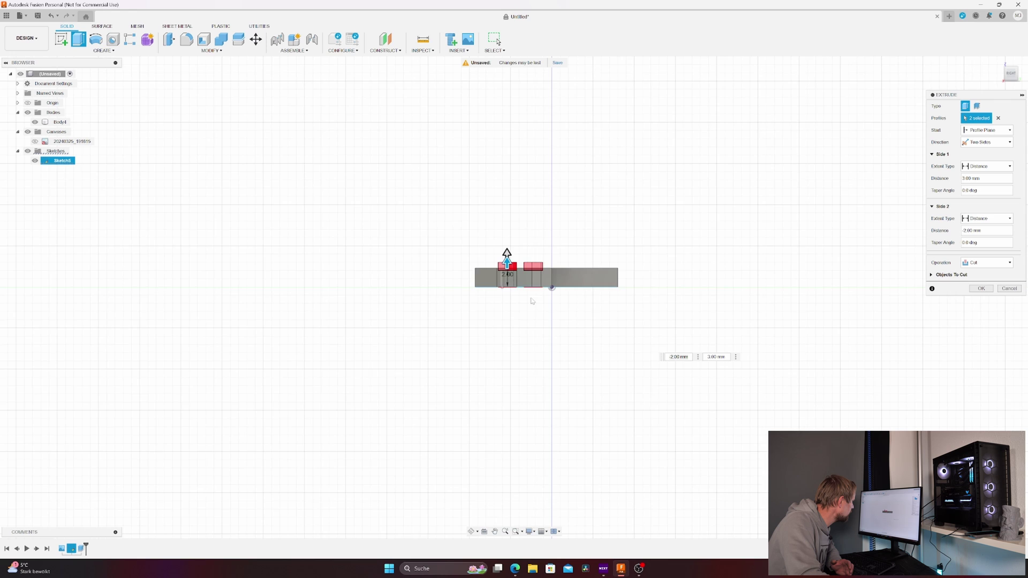
scroll(531, 301, "up", 2)
scroll(530, 299, "up", 3)
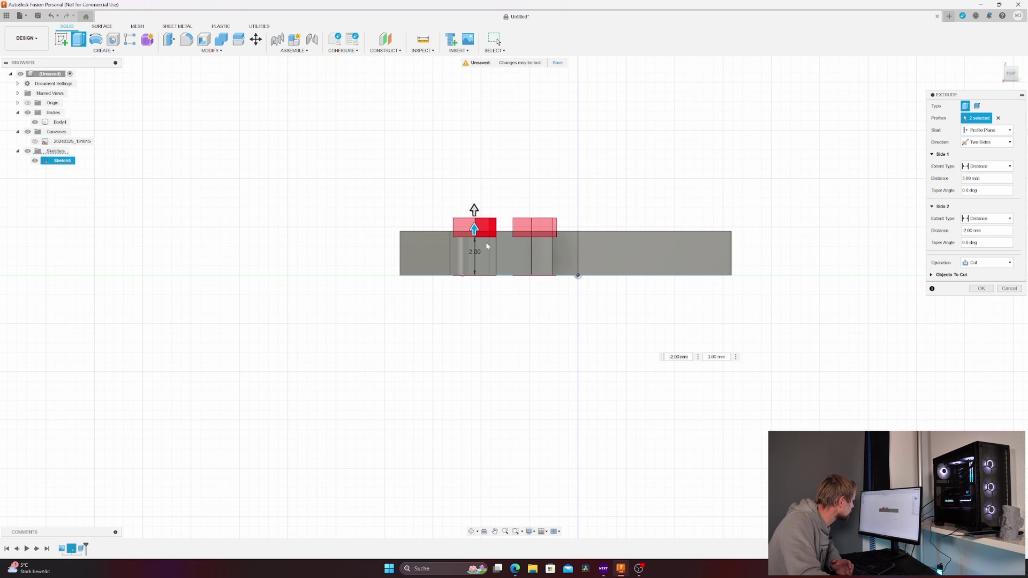
left_click_drag(475, 229, 474, 239)
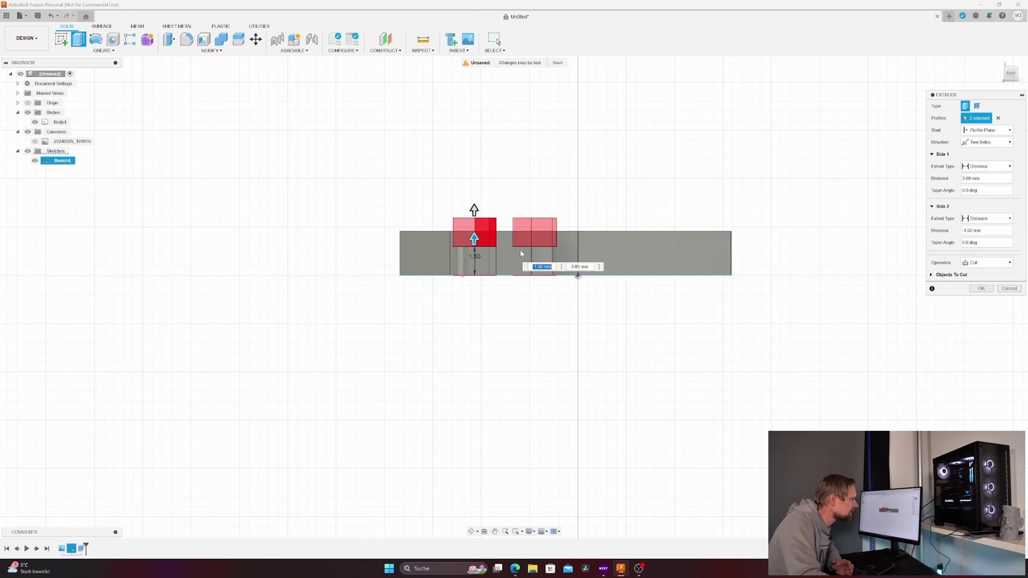
left_click(981, 289)
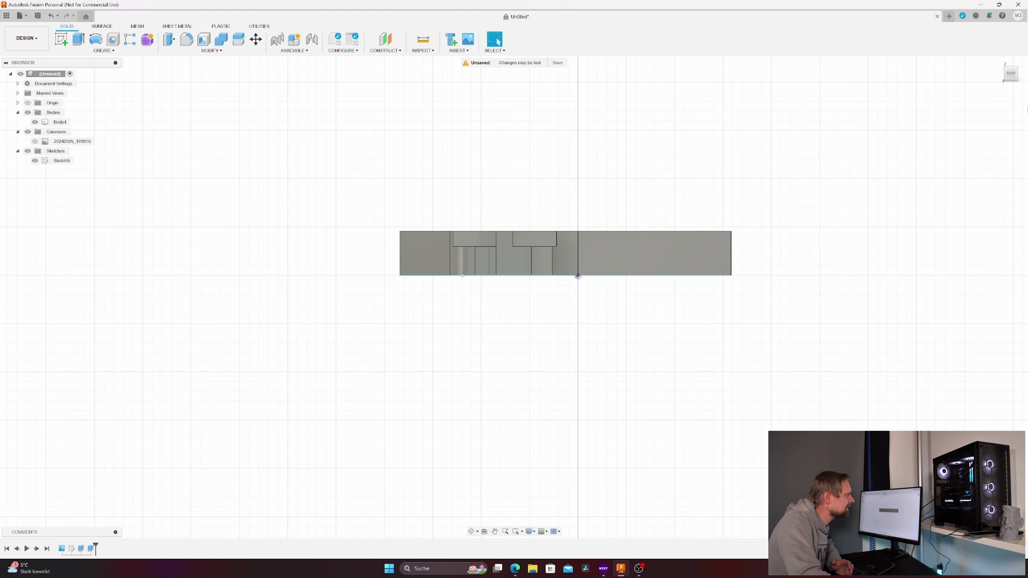
left_click(997, 63)
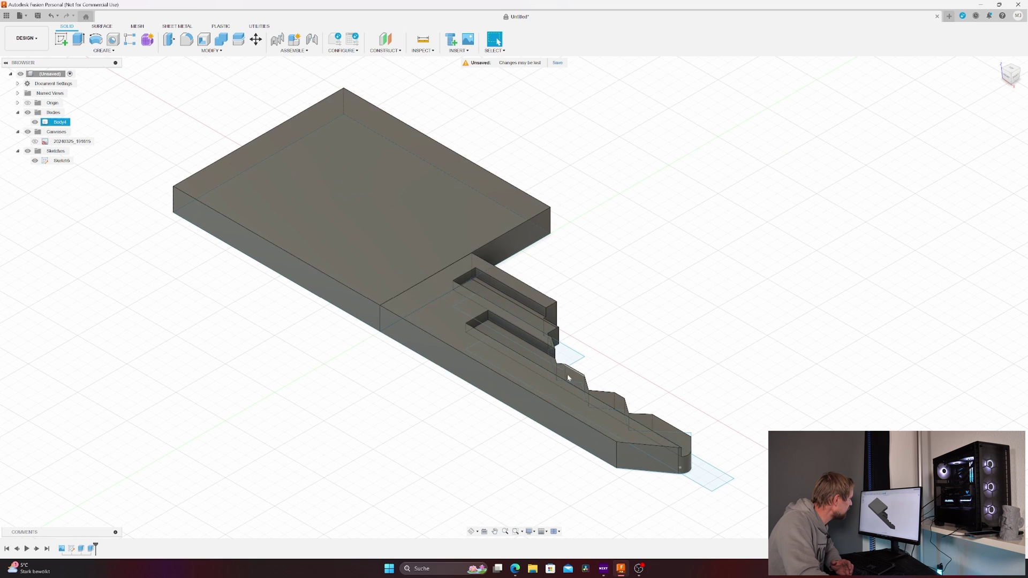
left_click(496, 360)
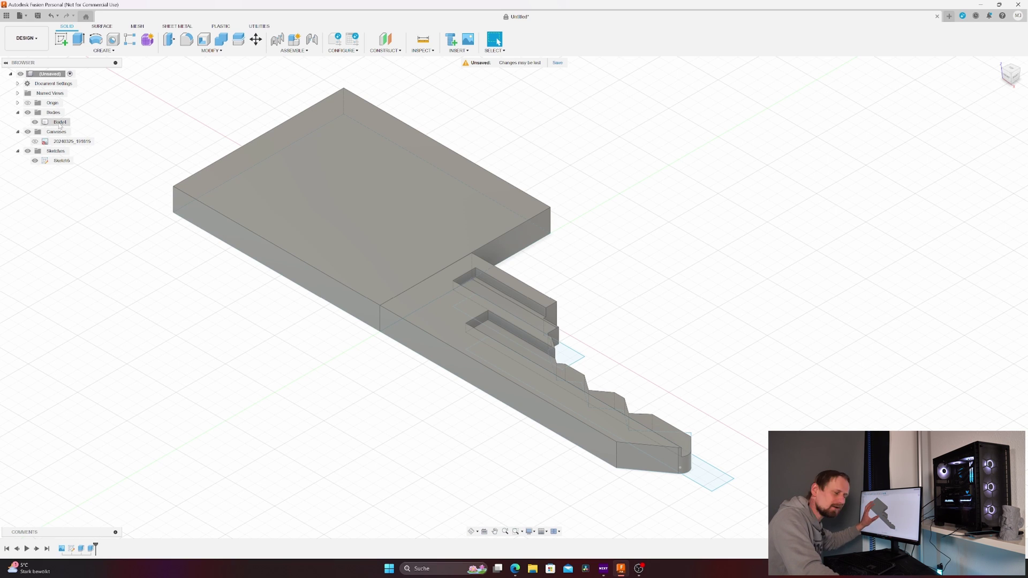
Step: Save Body4 as a binary STL mesh in millimetres
right_click(58, 126)
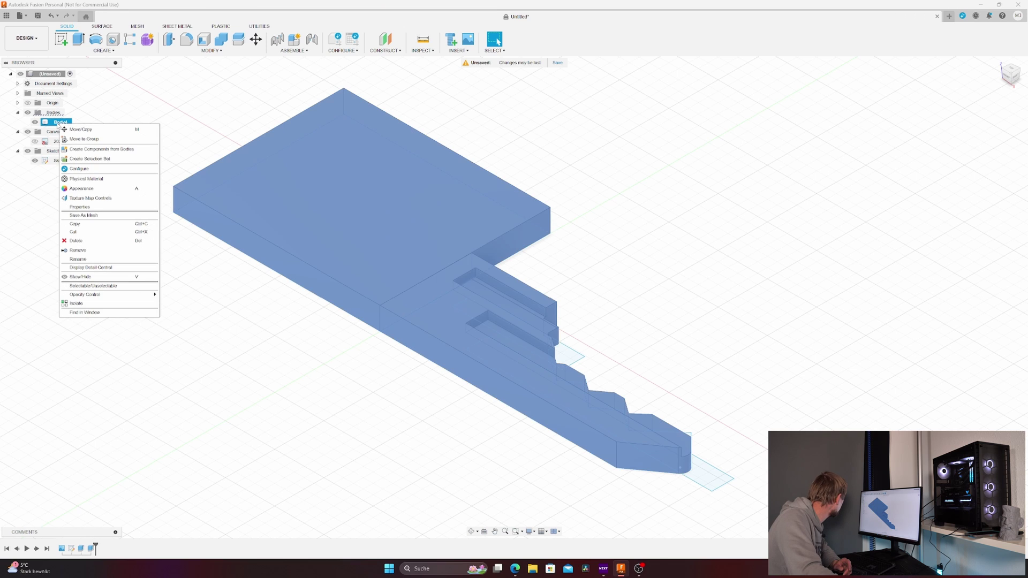
left_click(79, 217)
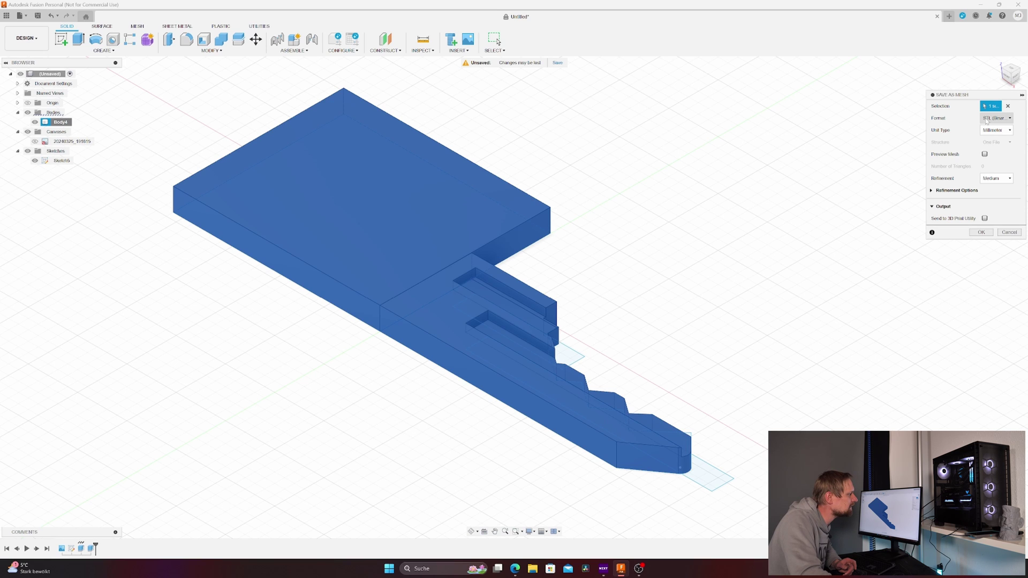
left_click(975, 234)
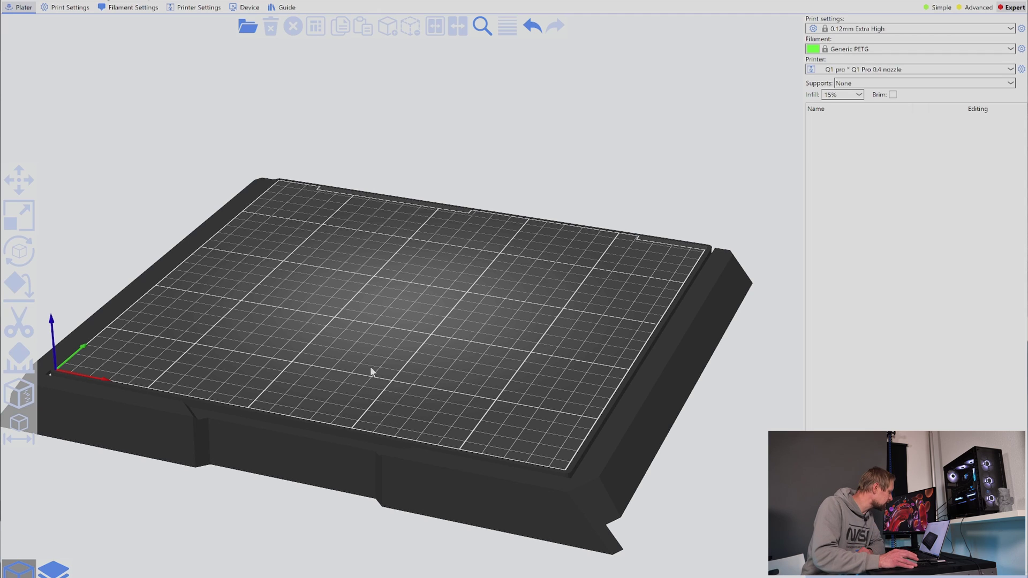
Step: Import the Body4 STL file through File > Import onto the build plate
left_click(11, 3)
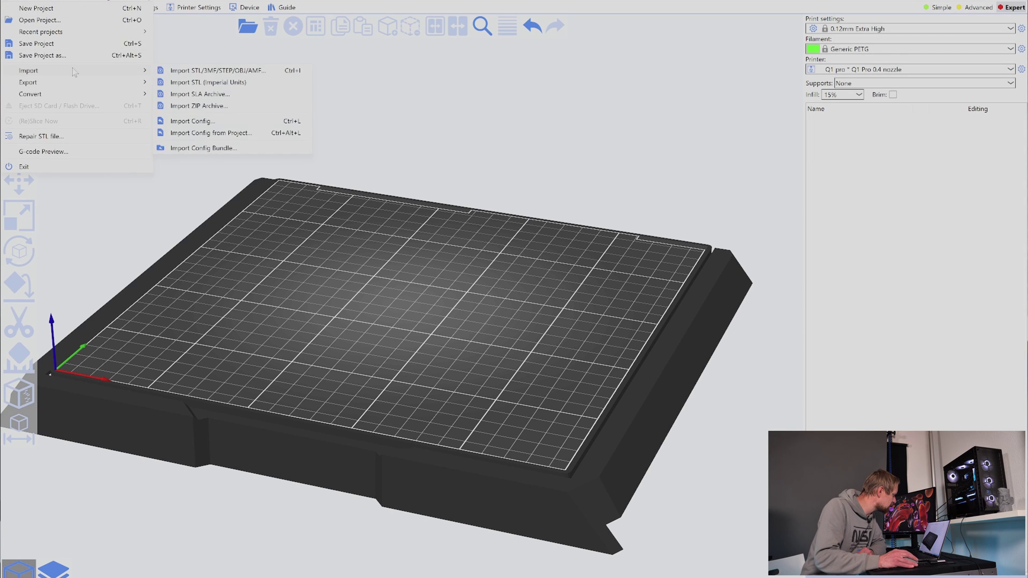
mouse_move(81, 71)
left_click(185, 72)
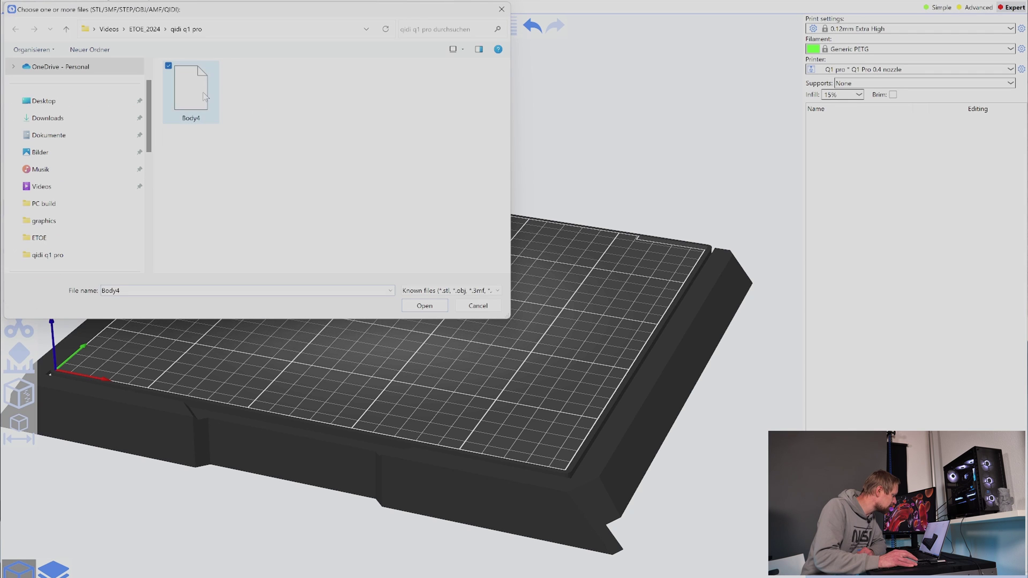
double_click(204, 93)
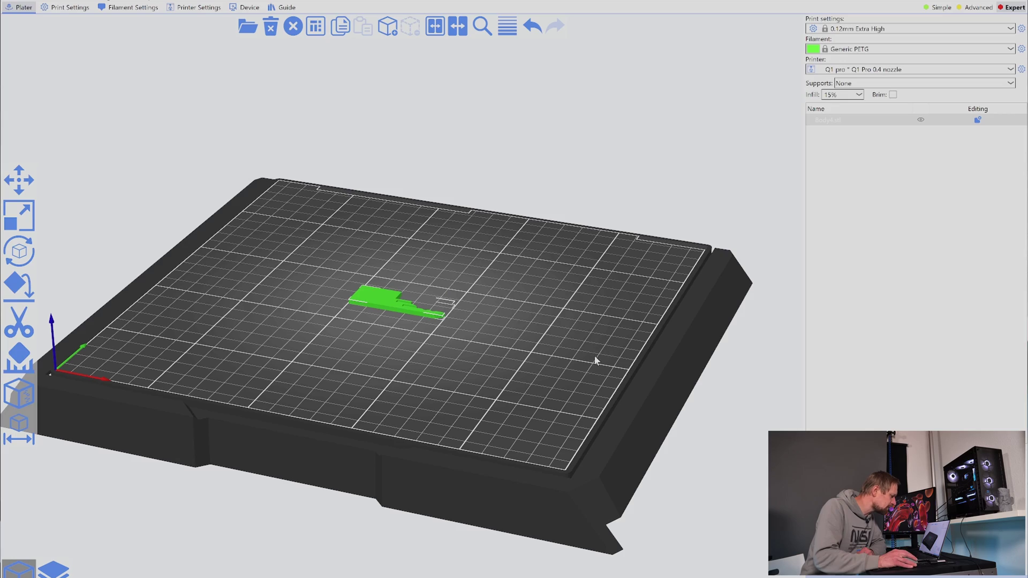
mouse_move(594, 356)
left_mouse_down()
mouse_move(549, 365)
mouse_move(581, 361)
mouse_move(572, 357)
left_mouse_up()
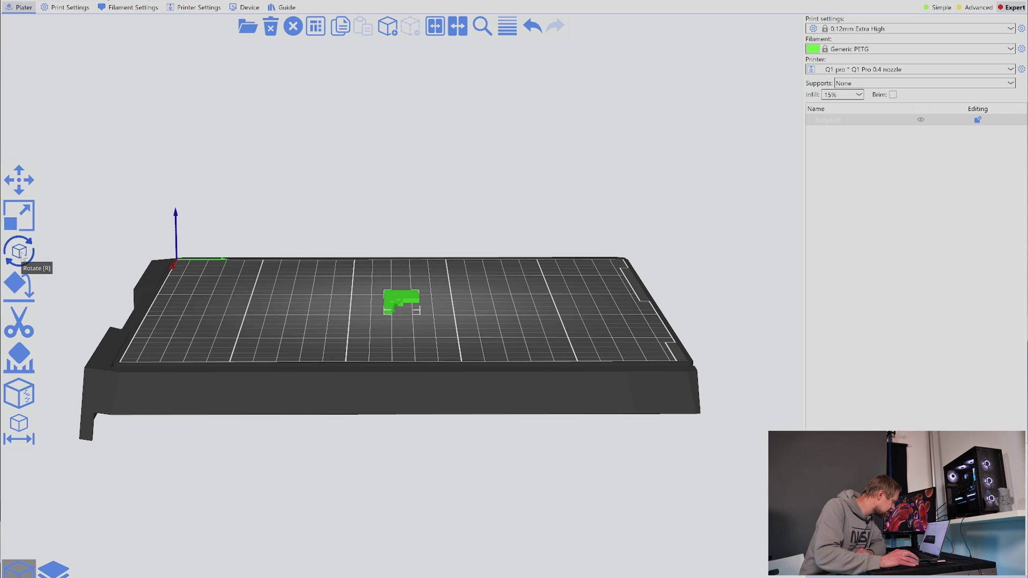
Step: Rotate the key 90° with the Rotate tool so it rests on its edge
left_click(20, 251)
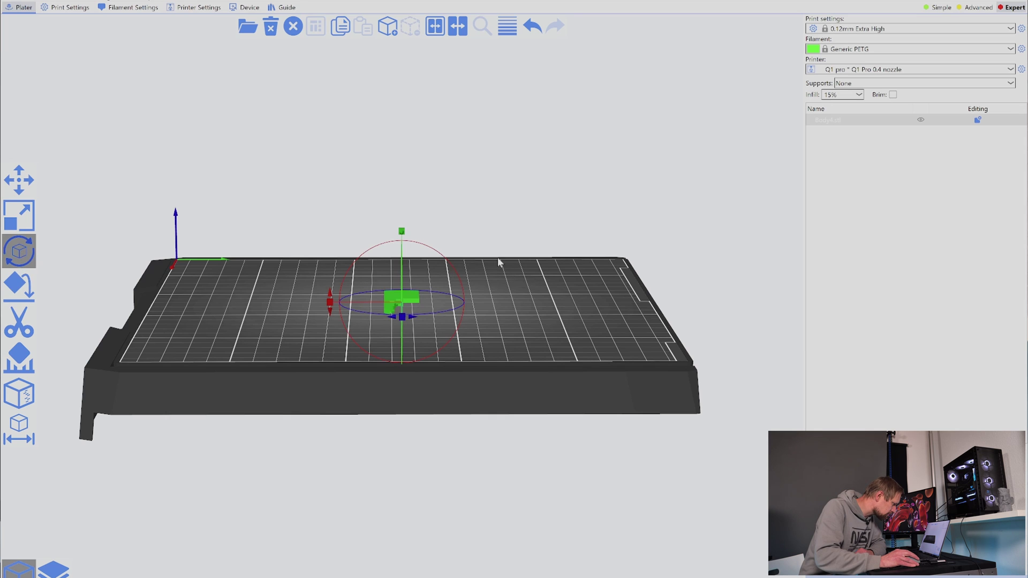
mouse_move(330, 302)
left_mouse_down()
mouse_move(393, 341)
mouse_move(280, 419)
mouse_move(264, 404)
mouse_move(266, 418)
mouse_move(245, 412)
left_mouse_up()
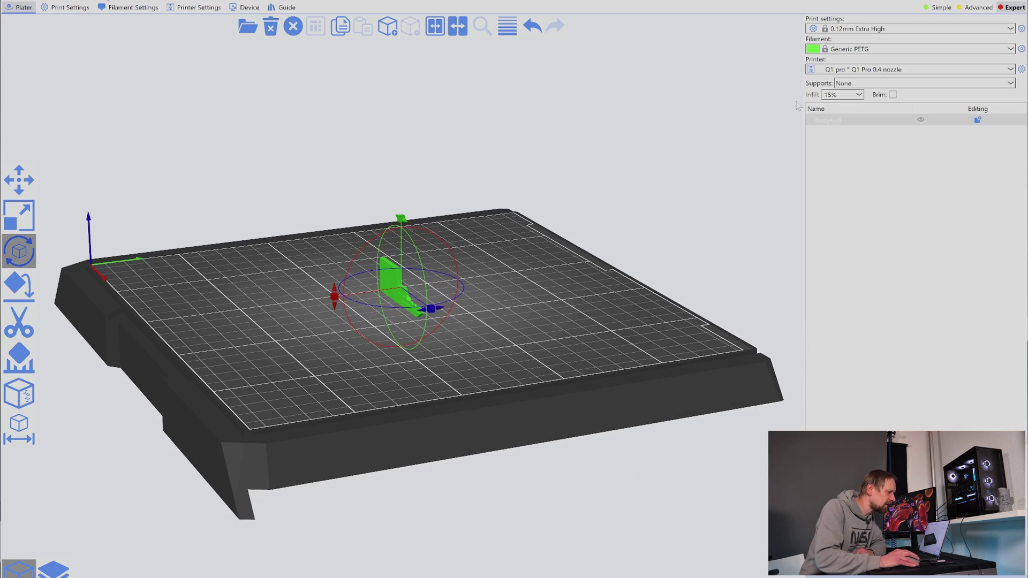
left_click(1009, 30)
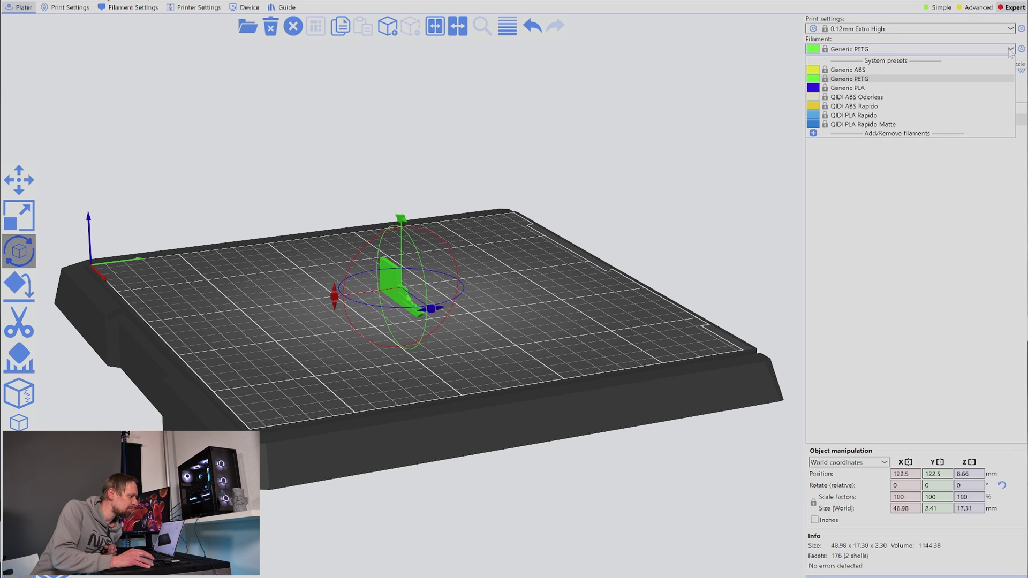
left_click(854, 80)
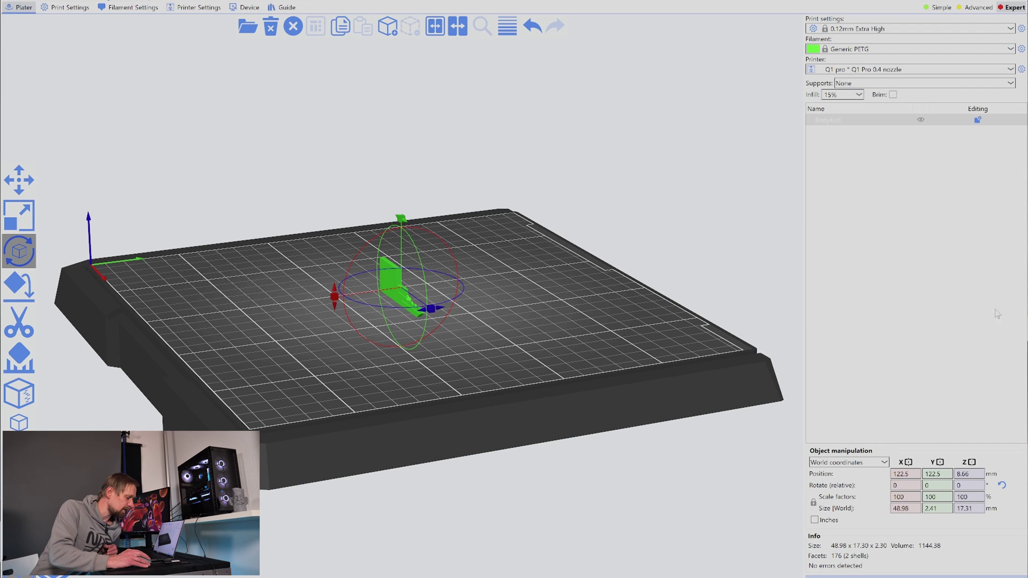
Step: Slice the key and upload Body4.gcode through the Send G-Code dialog
left_click(884, 567)
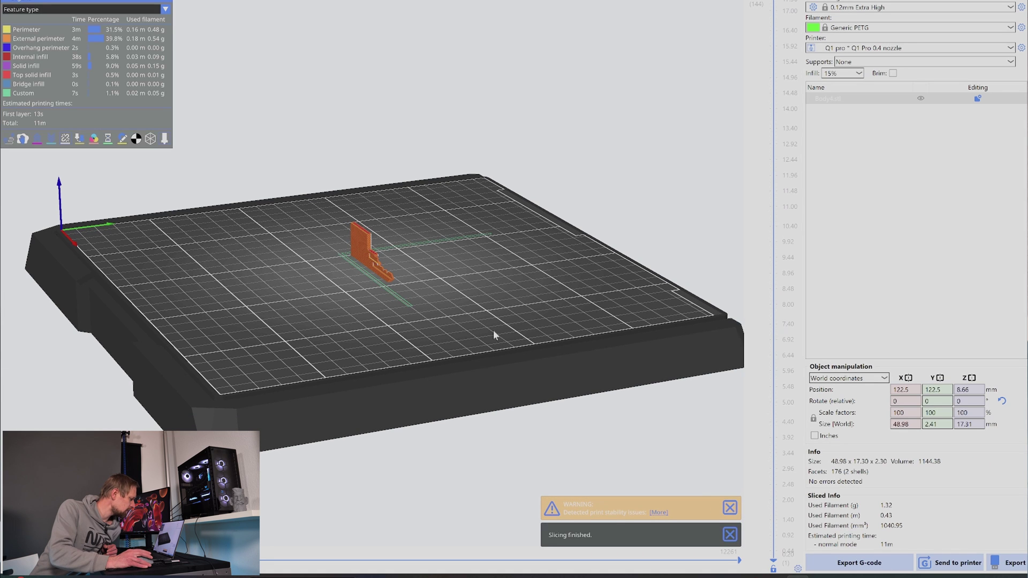
scroll(398, 285, "down", 3)
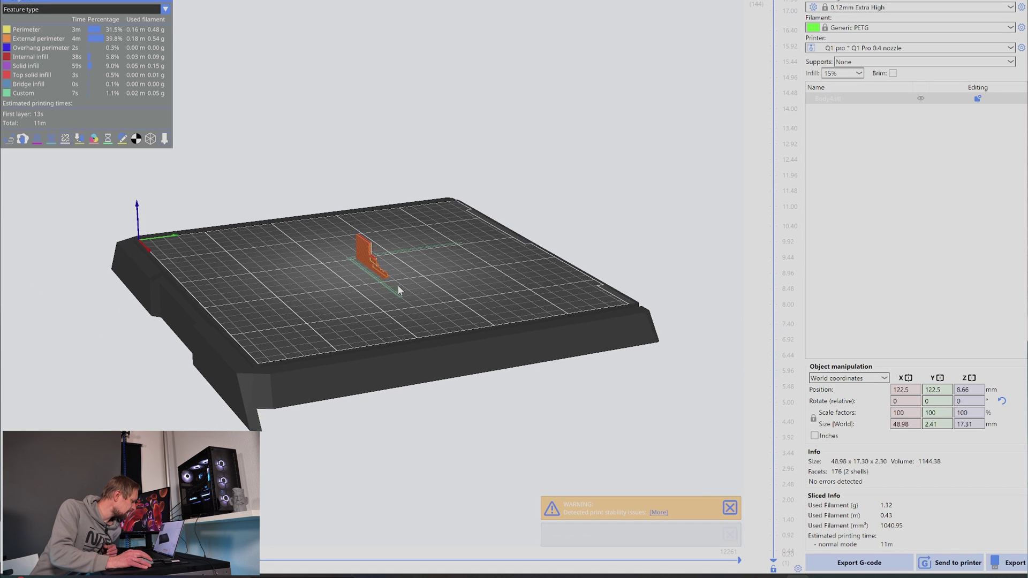
scroll(398, 286, "up", 2)
scroll(398, 286, "up", 2)
scroll(398, 286, "up", 3)
scroll(402, 292, "up", 2)
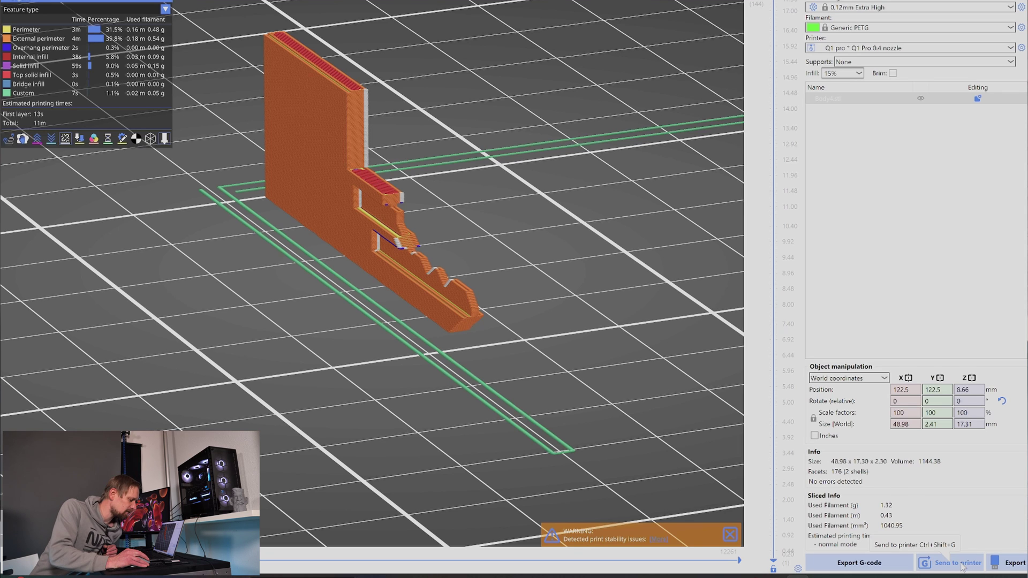
left_click(962, 566)
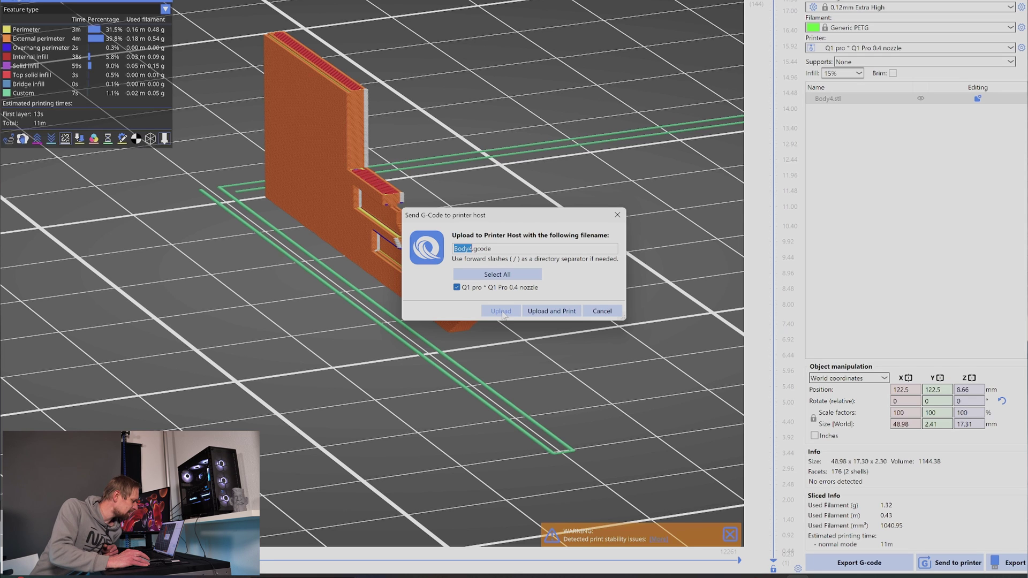
left_click(501, 312)
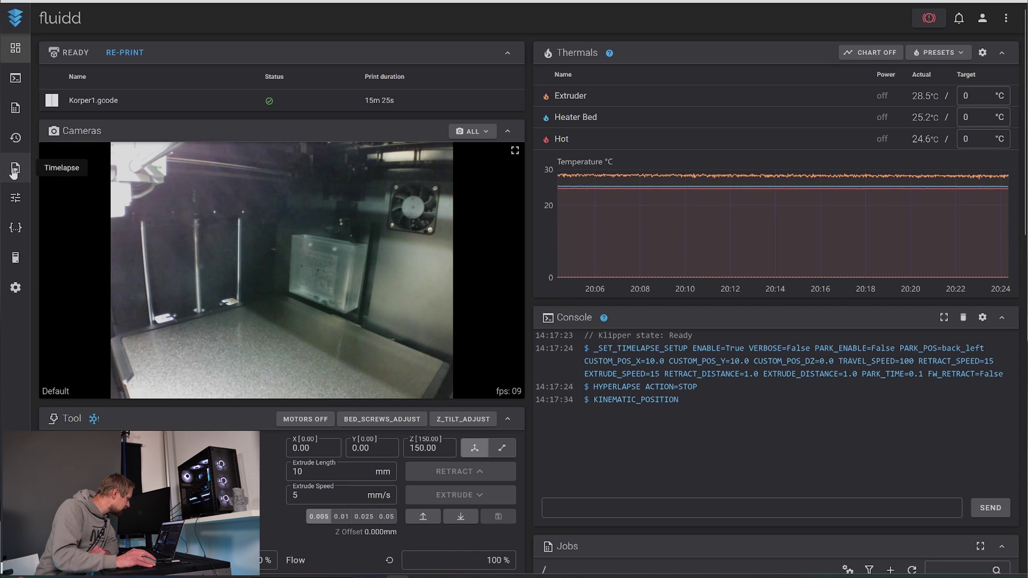
Step: Show Fluidd's Jobs list and bring up the Print action for Body4.gcode
left_click(15, 108)
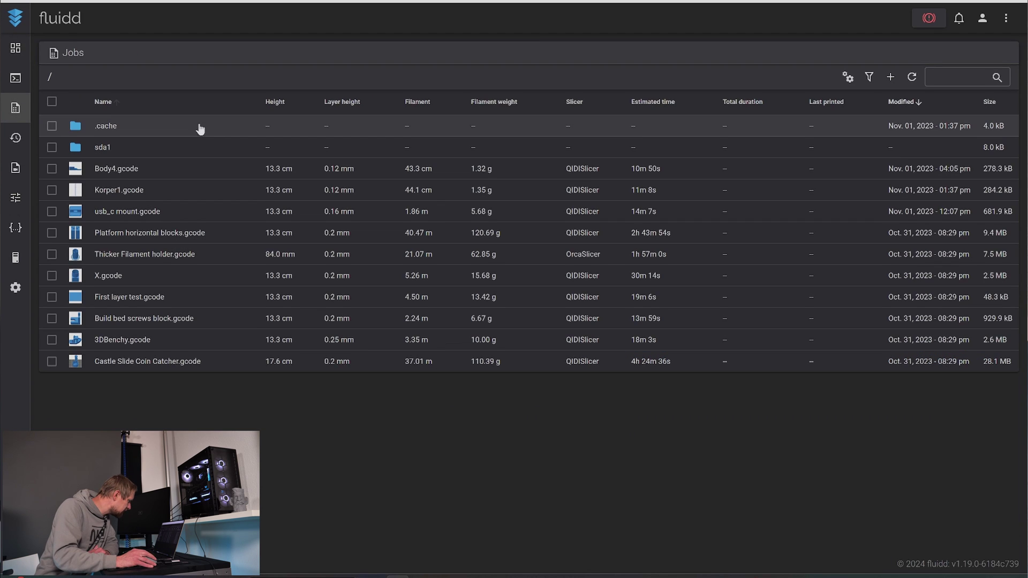
left_click(111, 176)
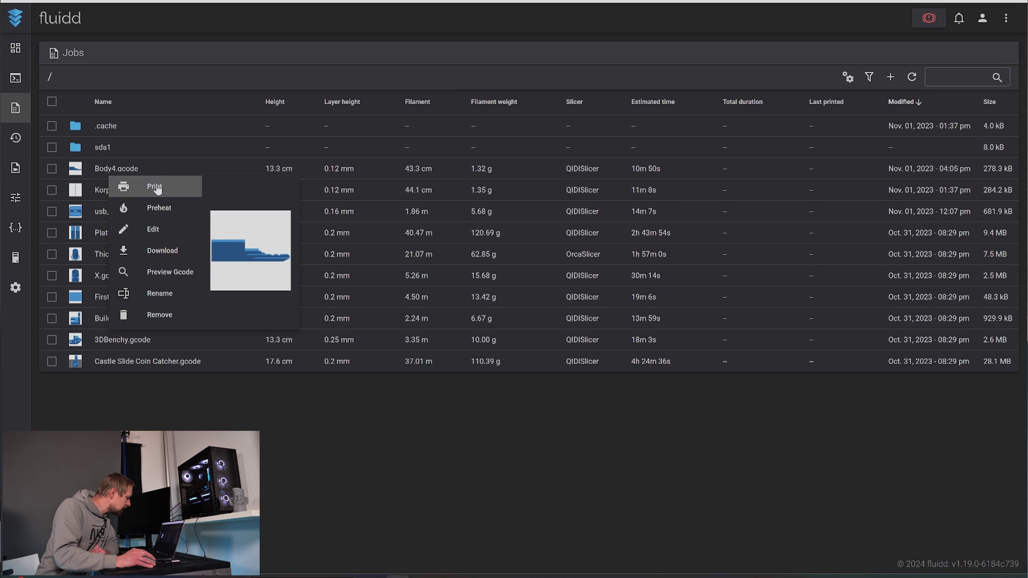